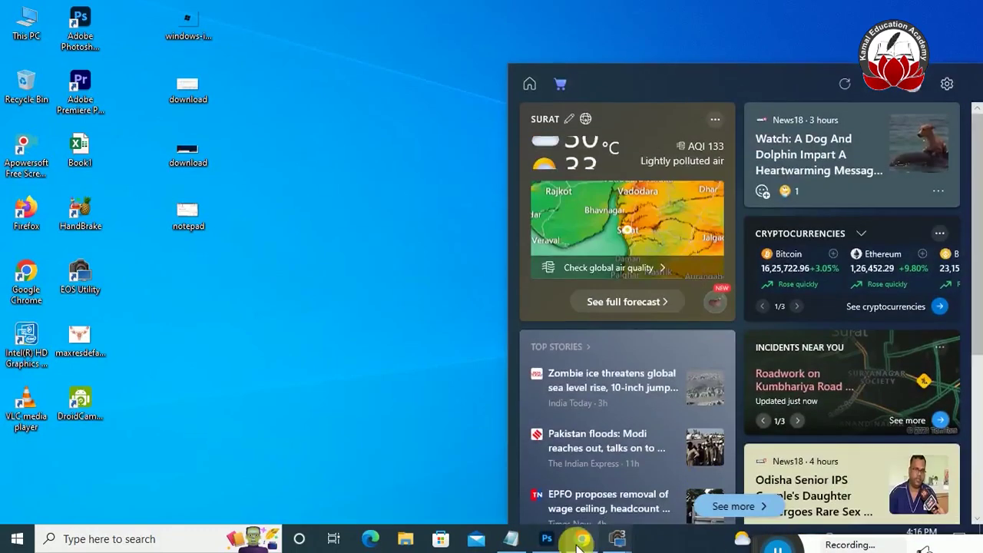
Open the red tropical silk shirt result and save its image to the computer
{"action": "left_click", "coordinate": [546, 538]}
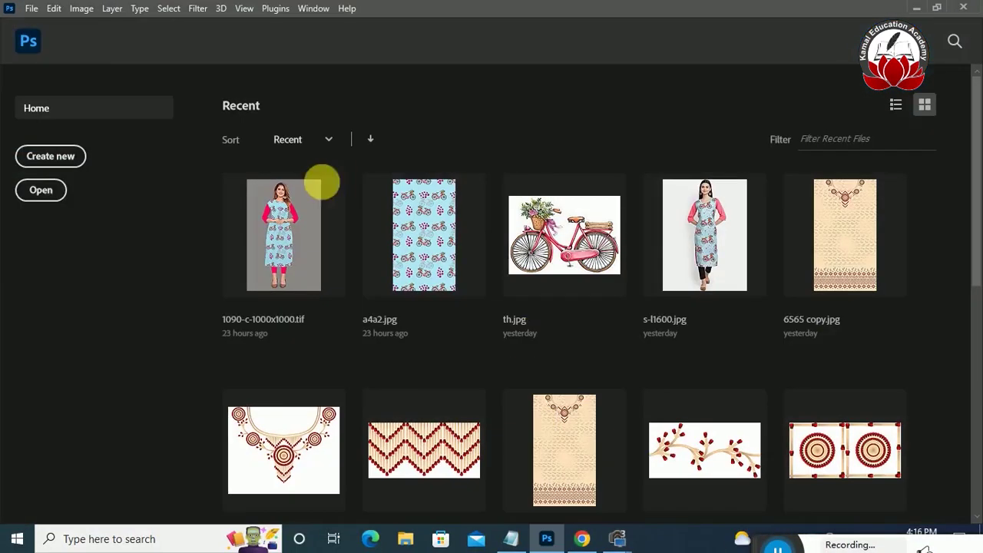
{"action": "left_click", "coordinate": [580, 539]}
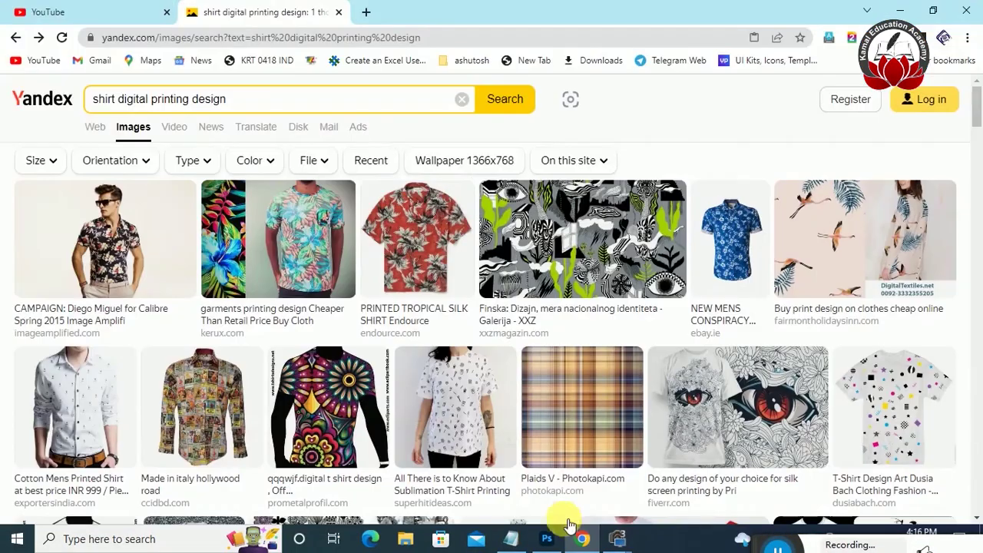
{"action": "left_click", "coordinate": [407, 285]}
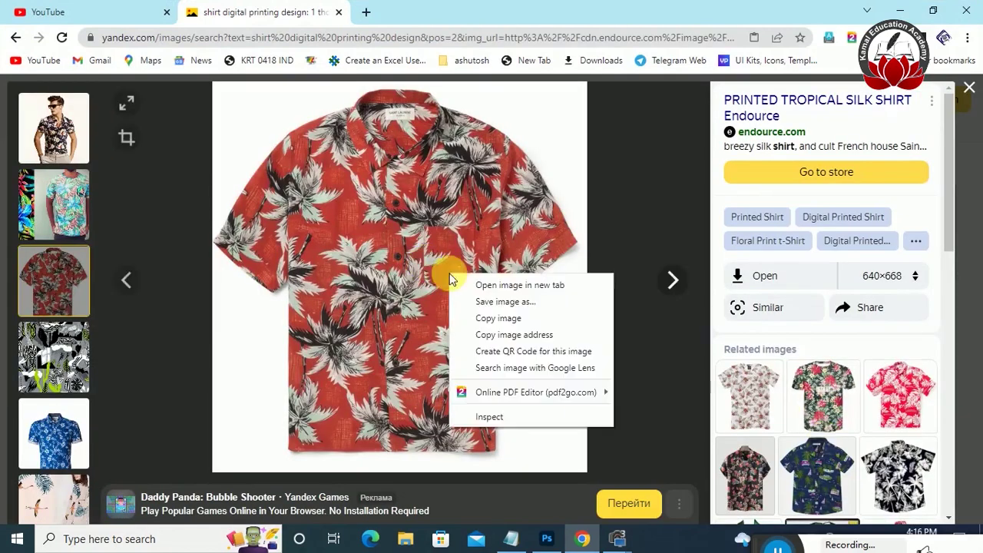
{"action": "right_click", "coordinate": [504, 306]}
{"action": "left_click", "coordinate": [550, 340]}
Visually search a cropped patch of the shirt's palm print and view all similar images
{"action": "left_click", "coordinate": [377, 322]}
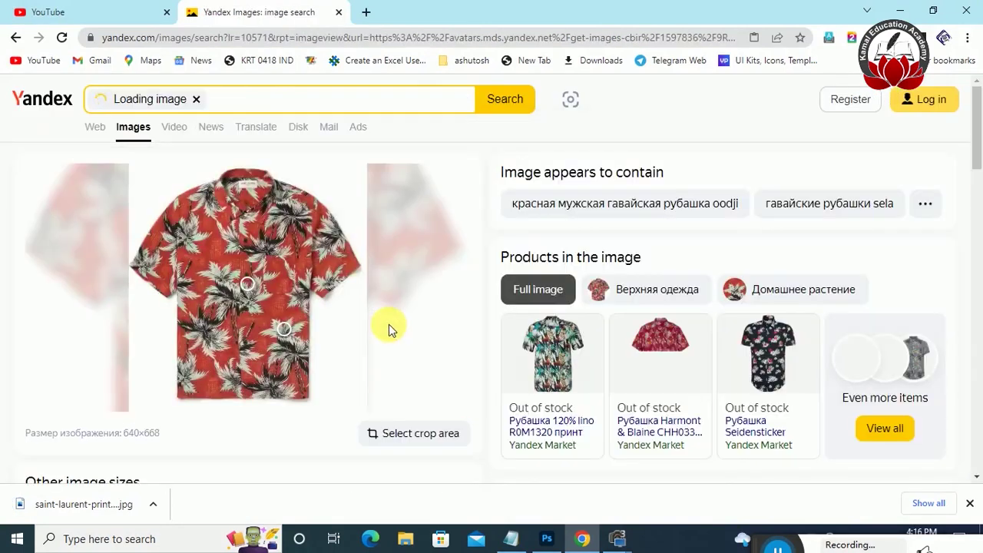
{"action": "left_click", "coordinate": [421, 433]}
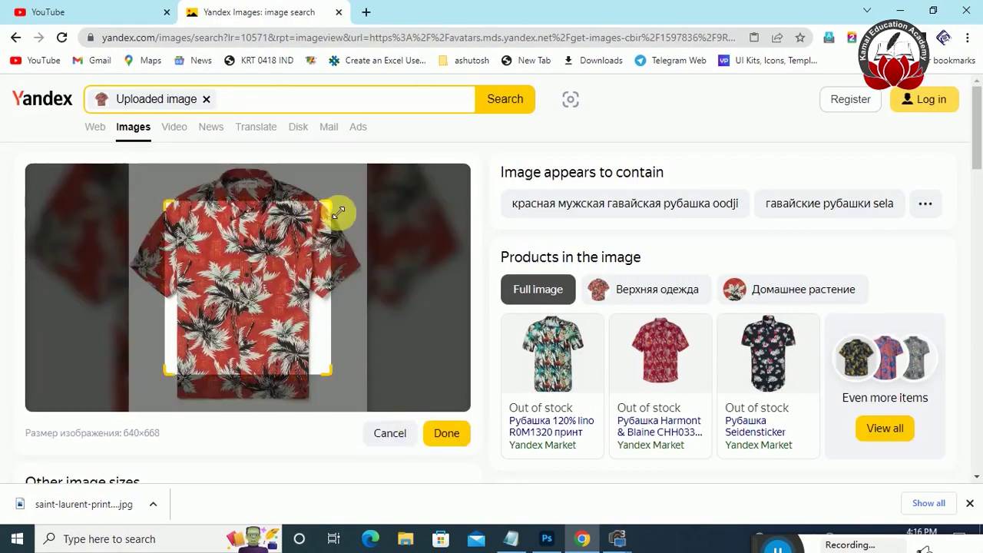
{"action": "left_click_drag", "start_coordinate": [340, 209], "coordinate": [271, 256]}
{"action": "left_click_drag", "start_coordinate": [179, 372], "coordinate": [199, 370]}
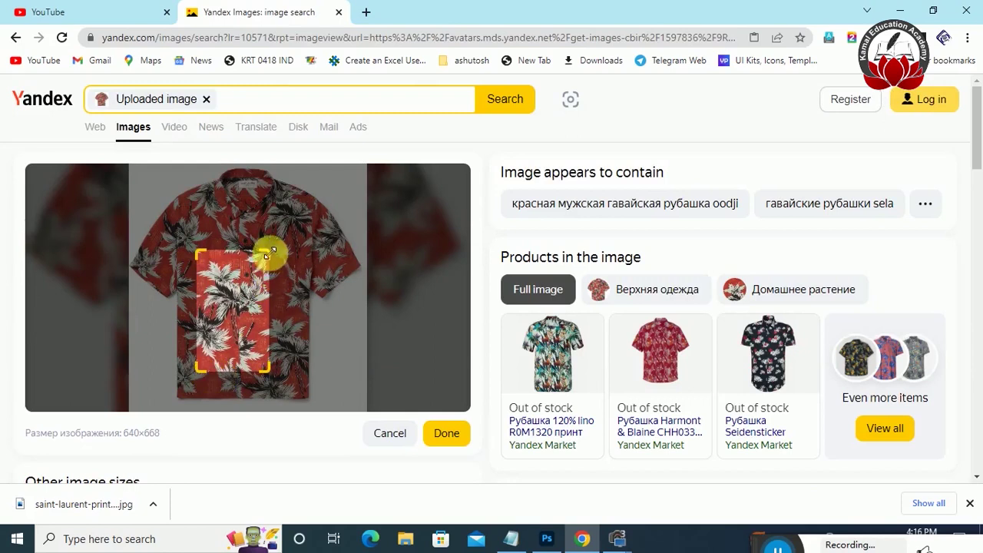
{"action": "left_click_drag", "start_coordinate": [278, 371], "coordinate": [270, 350]}
{"action": "left_click", "coordinate": [435, 435]}
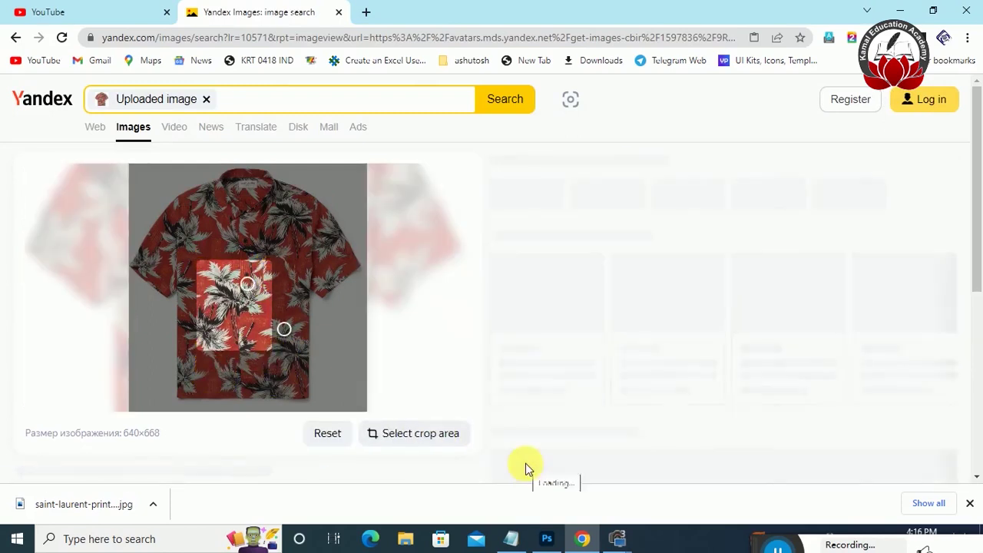
{"action": "scroll", "coordinate": [768, 308], "scroll_direction": "down", "scroll_amount": 5}
{"action": "scroll", "coordinate": [769, 308], "scroll_direction": "up", "scroll_amount": 5}
{"action": "left_click", "coordinate": [694, 307]}
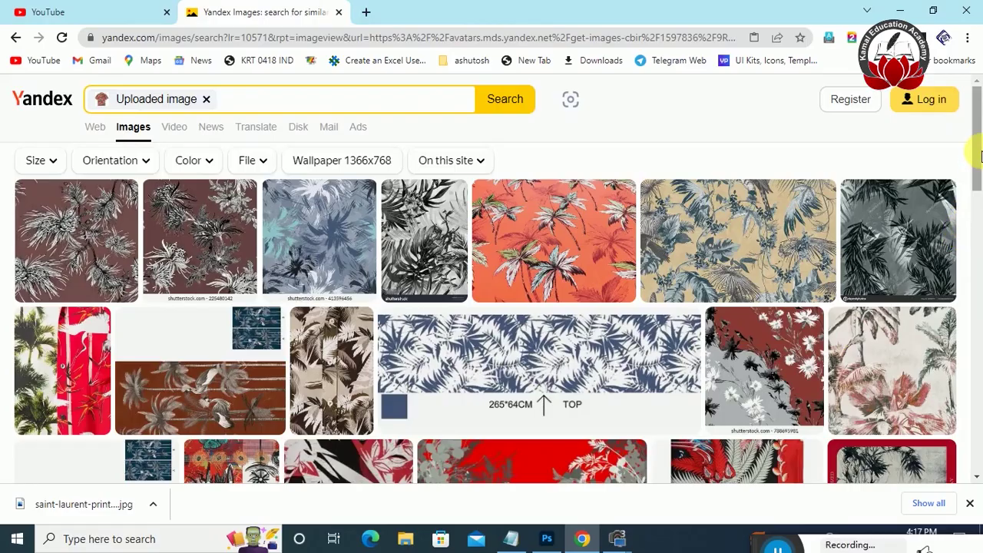
{"action": "mouse_move", "coordinate": [977, 156]}
{"action": "left_mouse_down"}
{"action": "mouse_move", "coordinate": [976, 278]}
{"action": "mouse_move", "coordinate": [958, 346]}
{"action": "mouse_move", "coordinate": [981, 455]}
{"action": "left_mouse_up"}
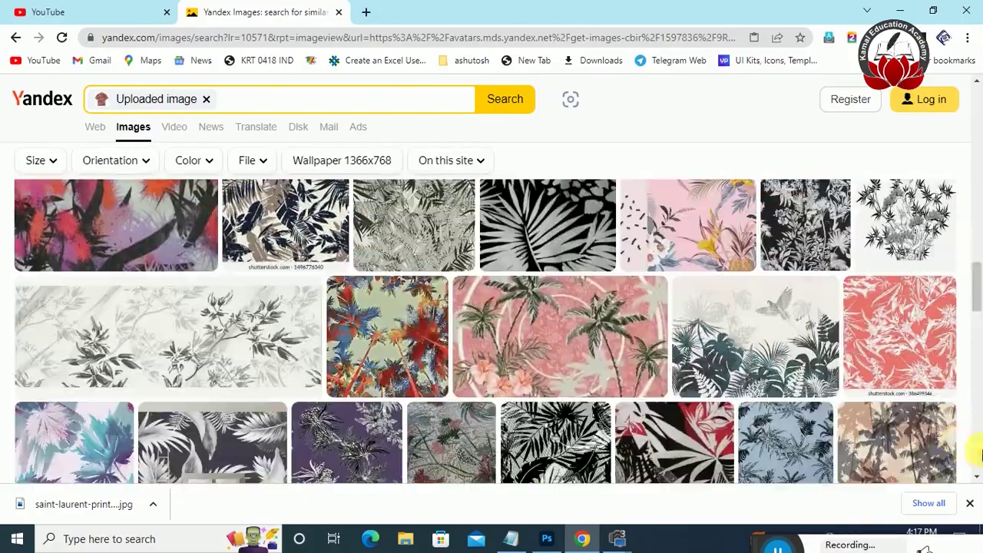
{"action": "mouse_move", "coordinate": [977, 279]}
{"action": "left_mouse_down"}
{"action": "mouse_move", "coordinate": [979, 492]}
{"action": "mouse_move", "coordinate": [979, 407]}
{"action": "mouse_move", "coordinate": [652, 242]}
{"action": "left_mouse_up"}
{"action": "left_click", "coordinate": [15, 37]}
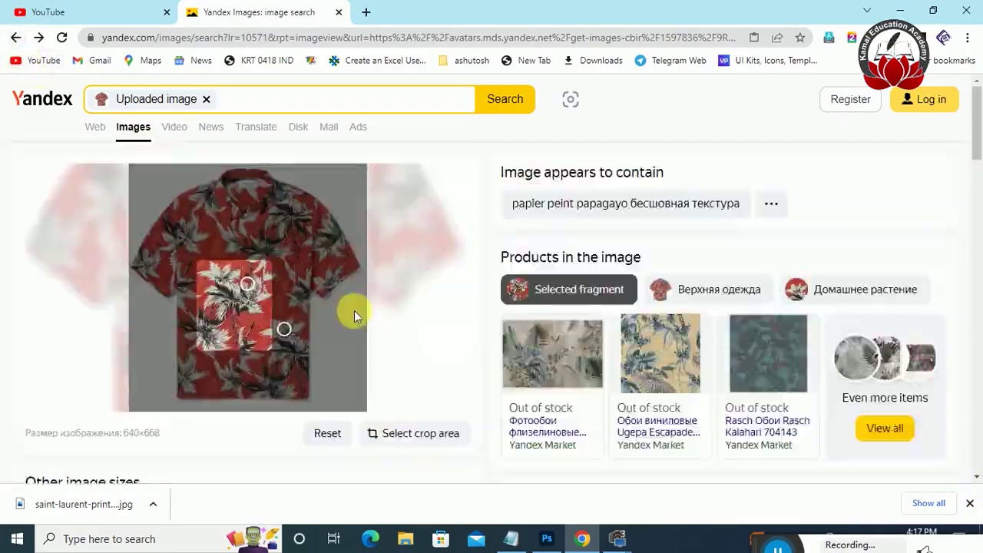
{"action": "left_click", "coordinate": [270, 355]}
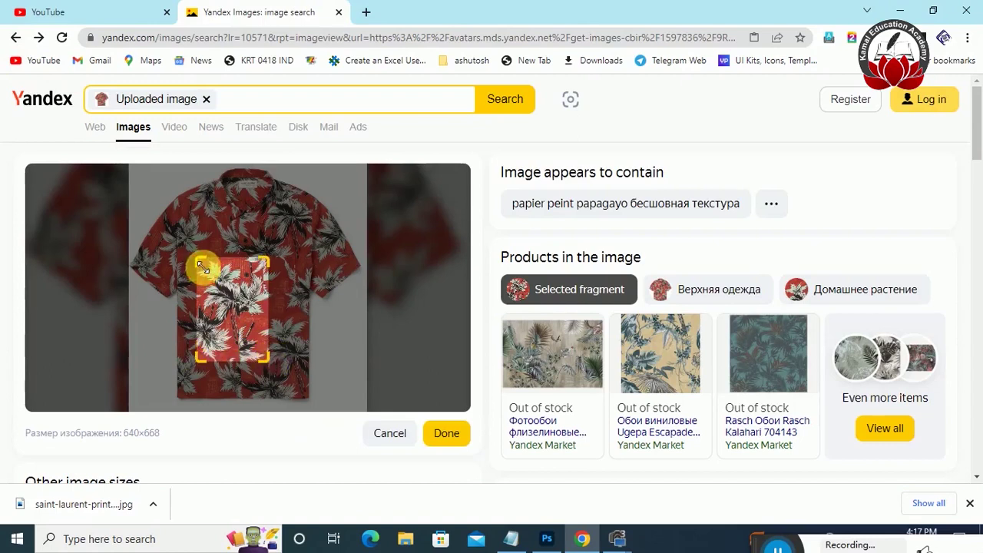
{"action": "left_click", "coordinate": [446, 433]}
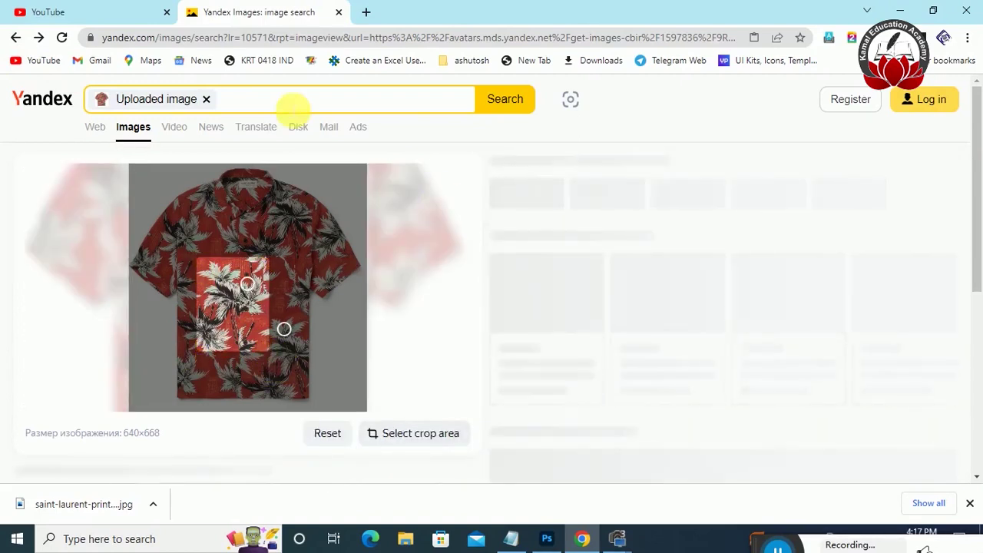
{"action": "left_click", "coordinate": [294, 105]}
Search 'vector coconate Tree' alongside the uploaded image and open a palm-tree result
{"action": "type", "text": "ecto"}
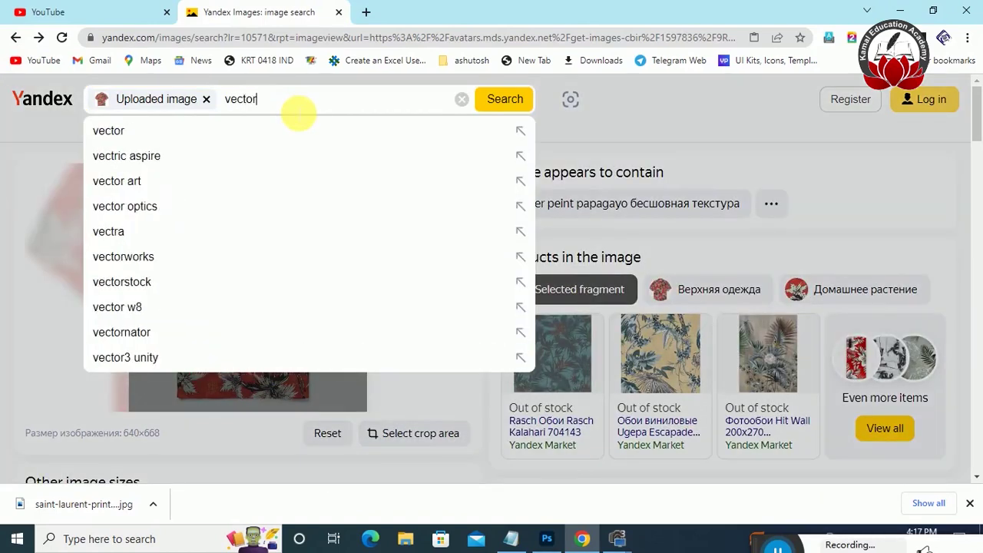
{"action": "type", "text": "r coconat"}
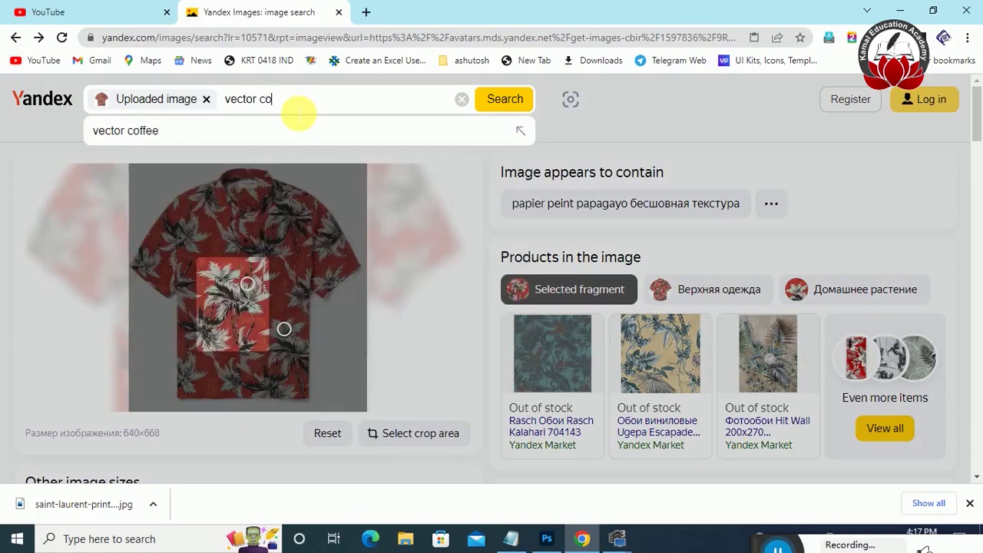
{"action": "type", "text": "e Tre"}
{"action": "key", "text": "Return"}
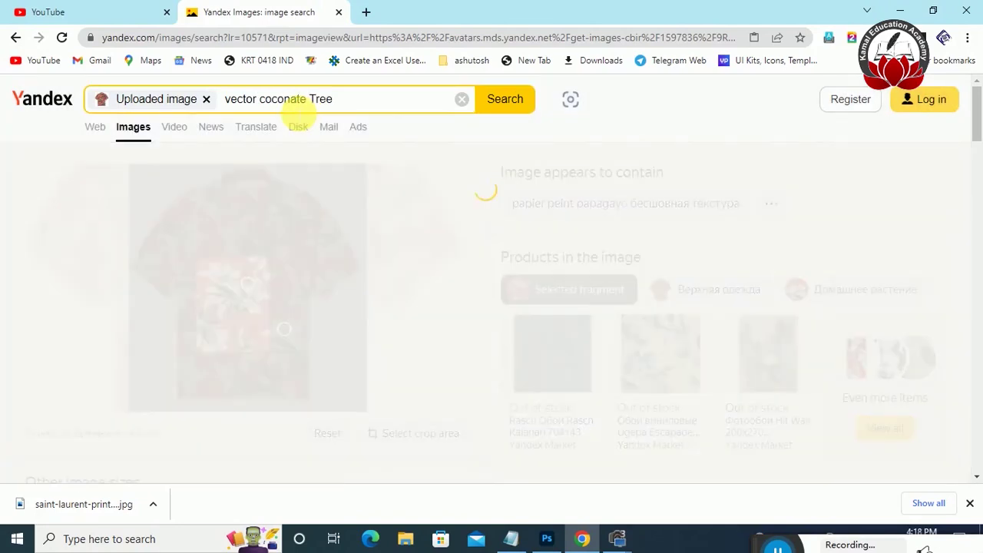
{"action": "left_click_drag", "start_coordinate": [978, 165], "coordinate": [978, 257]}
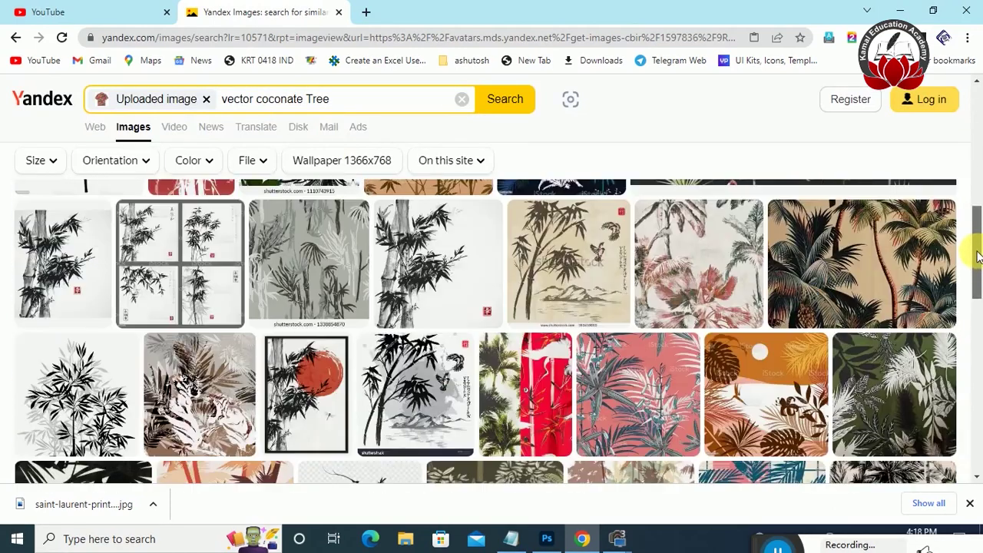
{"action": "left_click", "coordinate": [899, 244]}
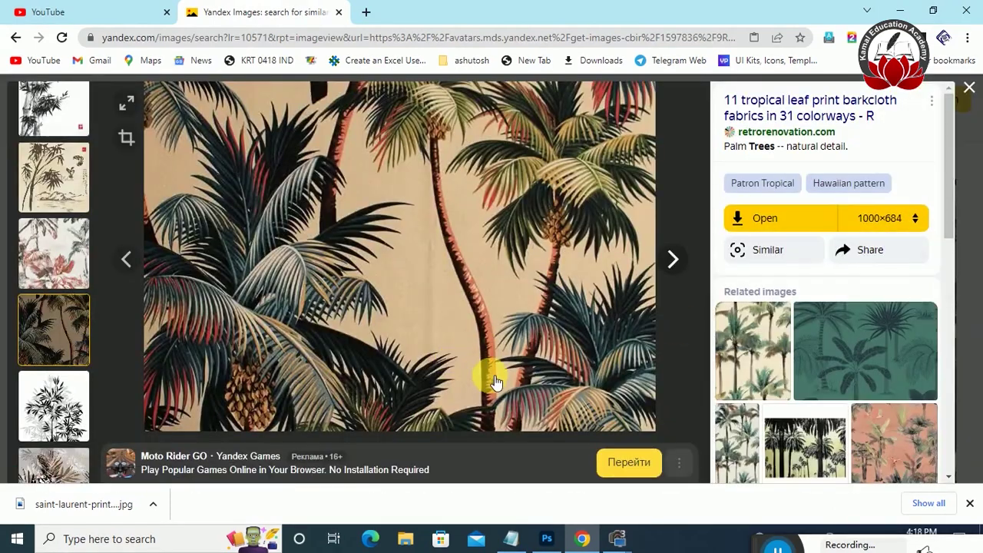
Save the cream-background palm image as 41zero42-azure-magazine-02.jpg and close the viewer
{"action": "left_click", "coordinate": [757, 346]}
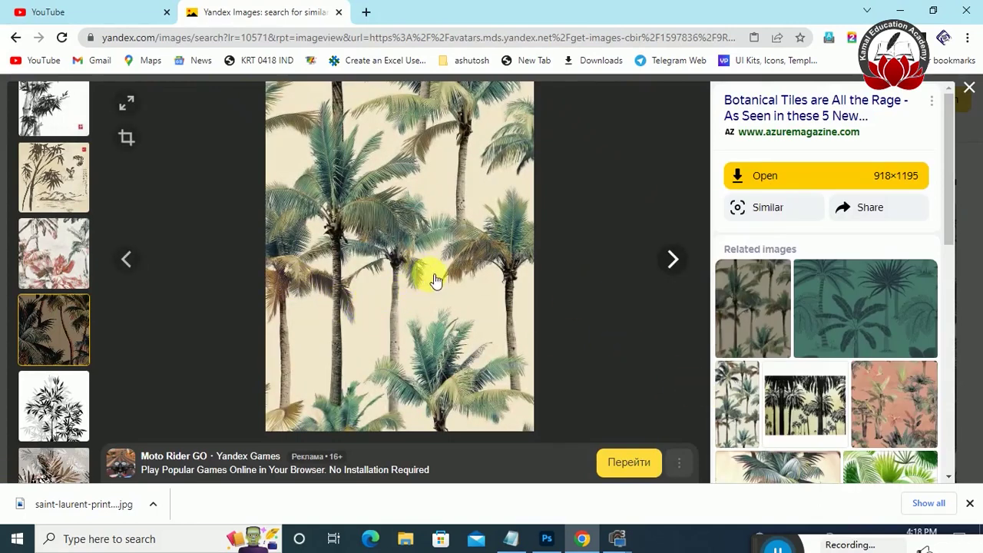
{"action": "right_click", "coordinate": [400, 221]}
{"action": "left_click", "coordinate": [468, 244]}
{"action": "key", "text": "Return"}
{"action": "left_click", "coordinate": [970, 87]}
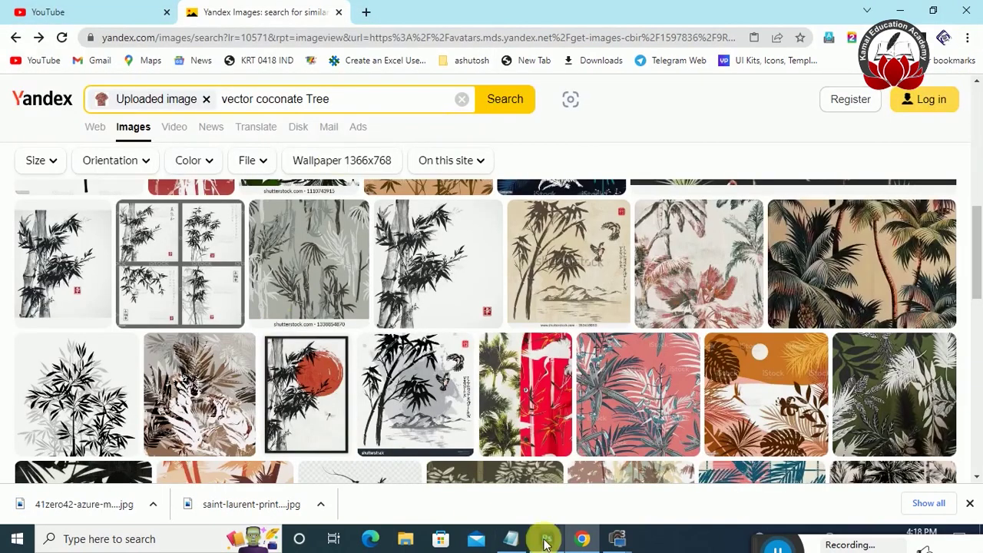
{"action": "left_click", "coordinate": [546, 538]}
Create a new 10 × 10 inch document at 150 ppi resolution
{"action": "left_click", "coordinate": [73, 158]}
{"action": "left_click", "coordinate": [835, 149]}
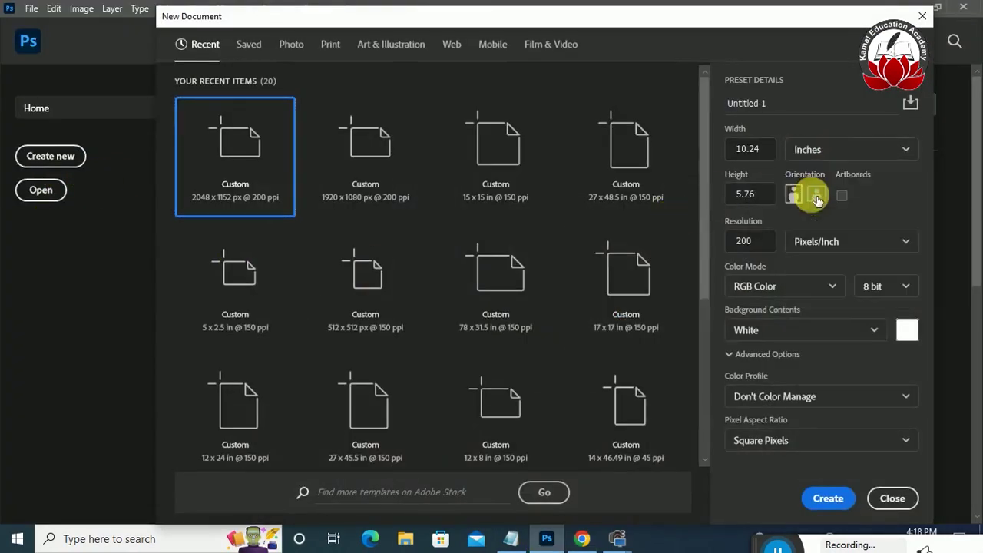
{"action": "left_click", "coordinate": [832, 198]}
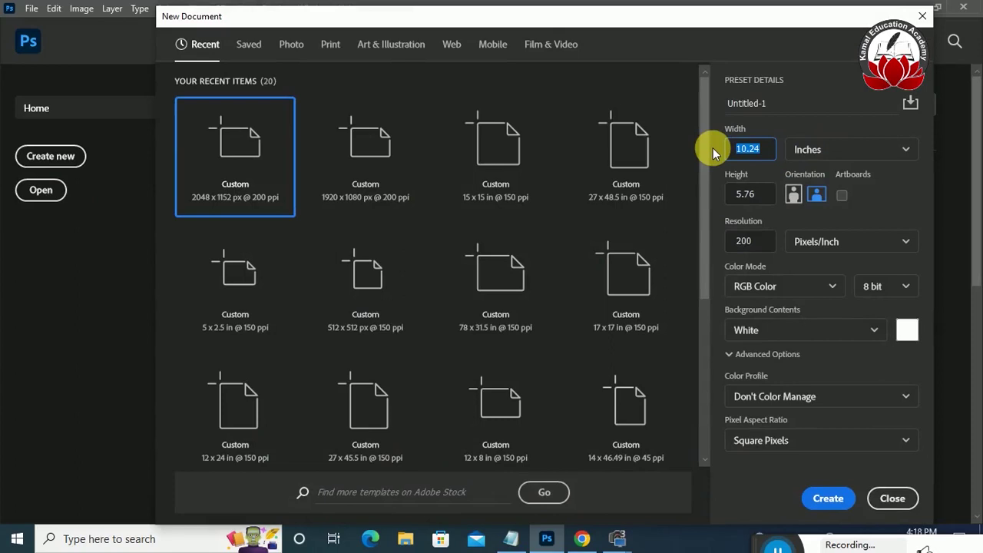
{"action": "type", "text": "10"}
{"action": "key", "text": "Tab"}
{"action": "type", "text": "10"}
{"action": "key", "text": "Tab"}
{"action": "type", "text": "150"}
{"action": "key", "text": "Return"}
Open 41zero42-azure-magazine-02.jpg from the Desktop
{"action": "left_click", "coordinate": [31, 9]}
{"action": "left_click", "coordinate": [48, 37]}
{"action": "left_click_drag", "start_coordinate": [475, 105], "coordinate": [477, 251]}
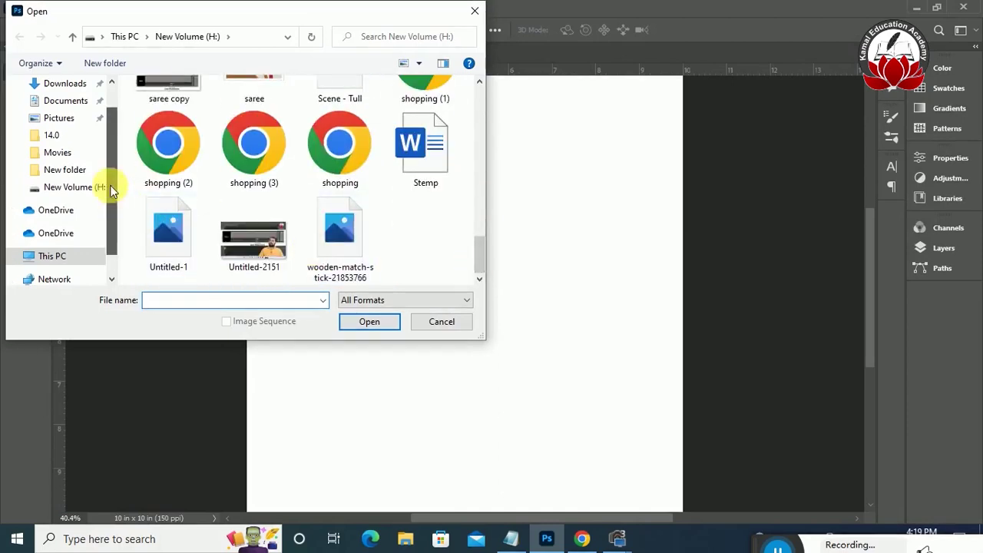
{"action": "scroll", "coordinate": [110, 190], "scroll_direction": "up", "scroll_amount": 3}
{"action": "left_click", "coordinate": [59, 112]}
{"action": "left_click_drag", "start_coordinate": [477, 154], "coordinate": [477, 220]}
{"action": "scroll", "coordinate": [238, 227], "scroll_direction": "up", "scroll_amount": 3}
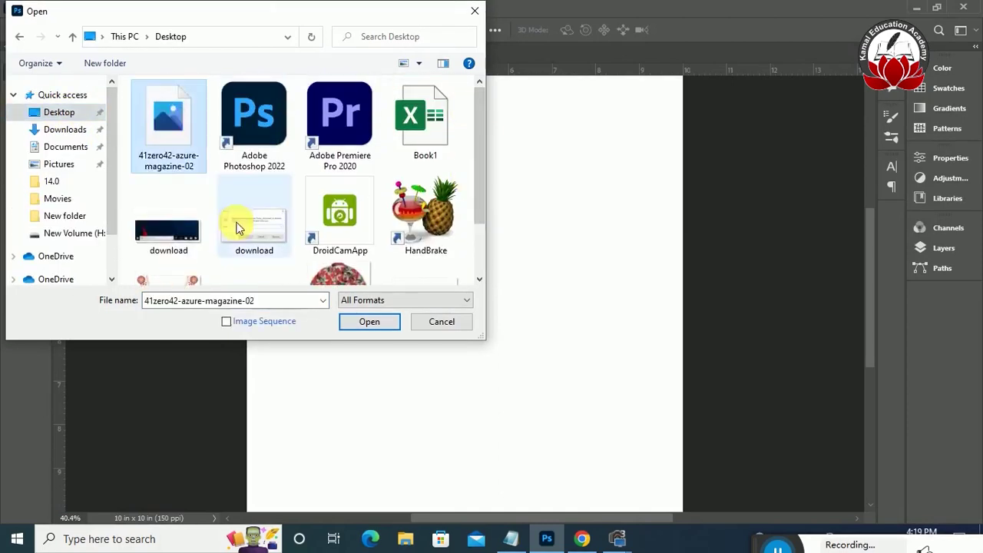
{"action": "left_click", "coordinate": [370, 321]}
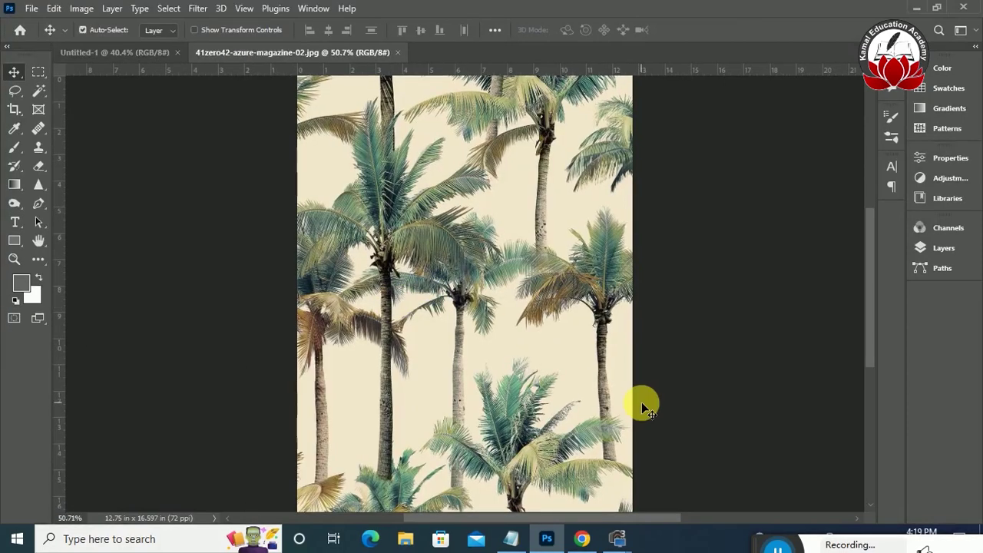
Sample the cream background, unlock it as Layer 0, and set the image to 150 ppi
{"action": "left_click", "coordinate": [34, 92]}
{"action": "left_click", "coordinate": [364, 415]}
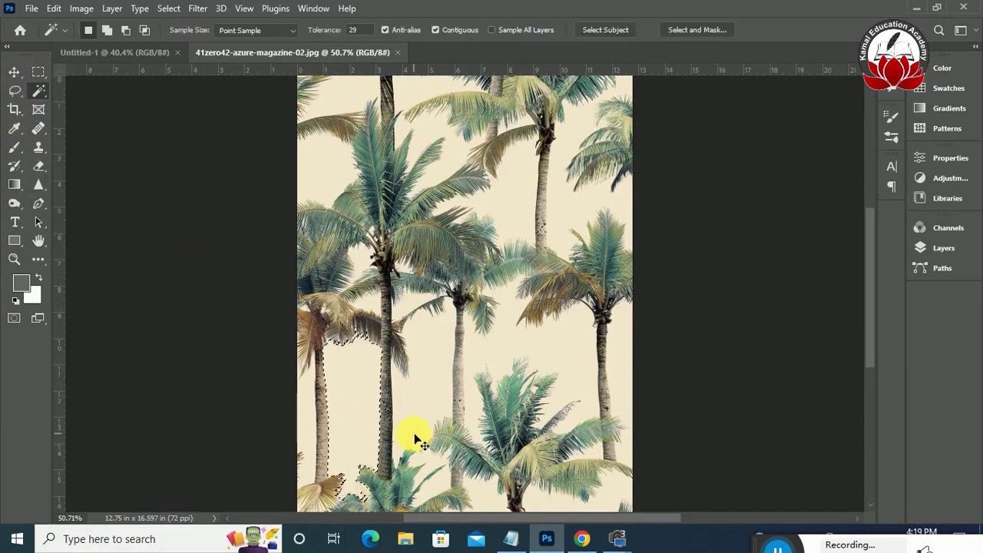
{"action": "left_click", "coordinate": [941, 247]}
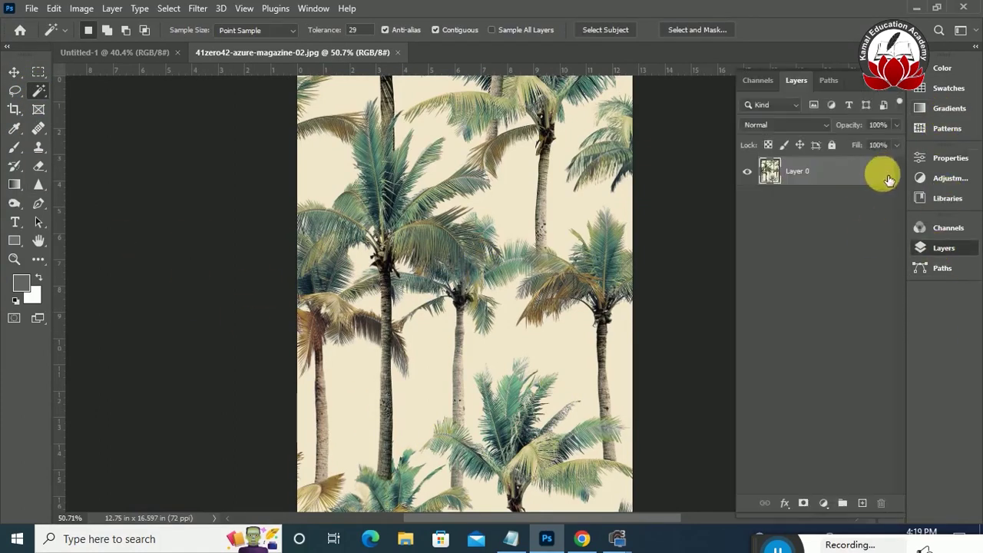
{"action": "left_click", "coordinate": [884, 172]}
{"action": "key", "text": "ctrl+alt+i"}
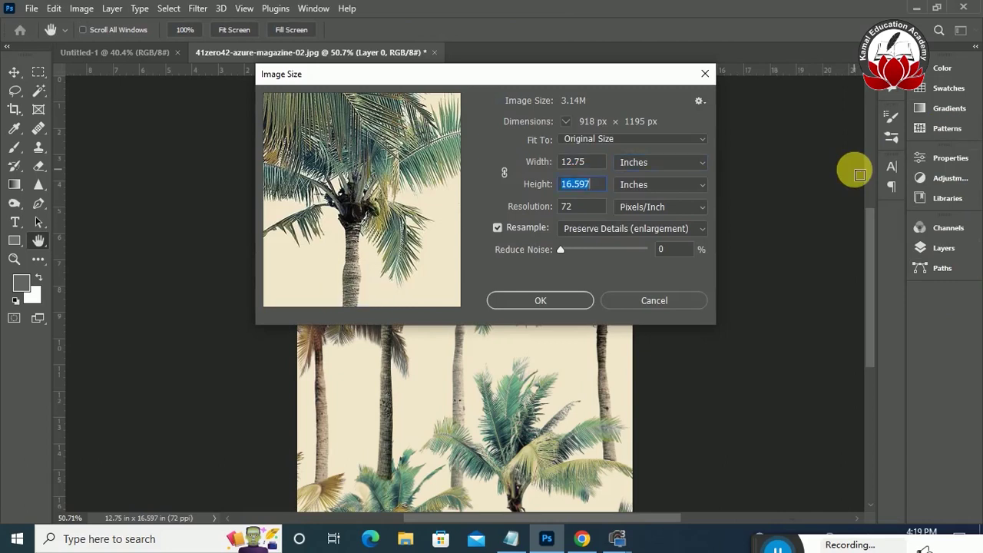
{"action": "type", "text": "50"}
{"action": "key", "text": "Return"}
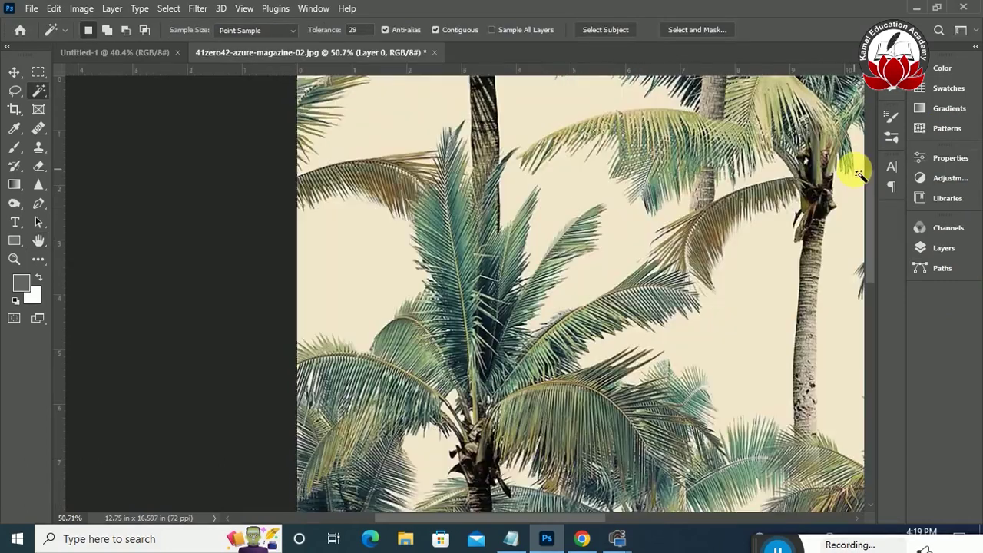
{"action": "key", "text": "ctrl+0"}
Delete the cream background via Color Range at fuzziness ~57, then drag the palms toward Untitled-1
{"action": "left_click", "coordinate": [168, 8]}
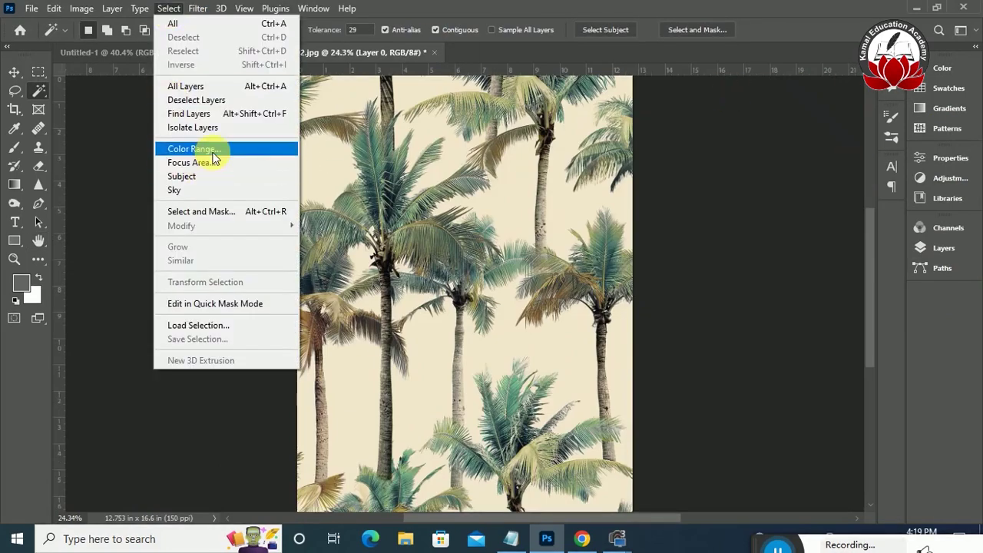
{"action": "left_click", "coordinate": [192, 149]}
{"action": "left_click_drag", "start_coordinate": [703, 123], "coordinate": [711, 123]}
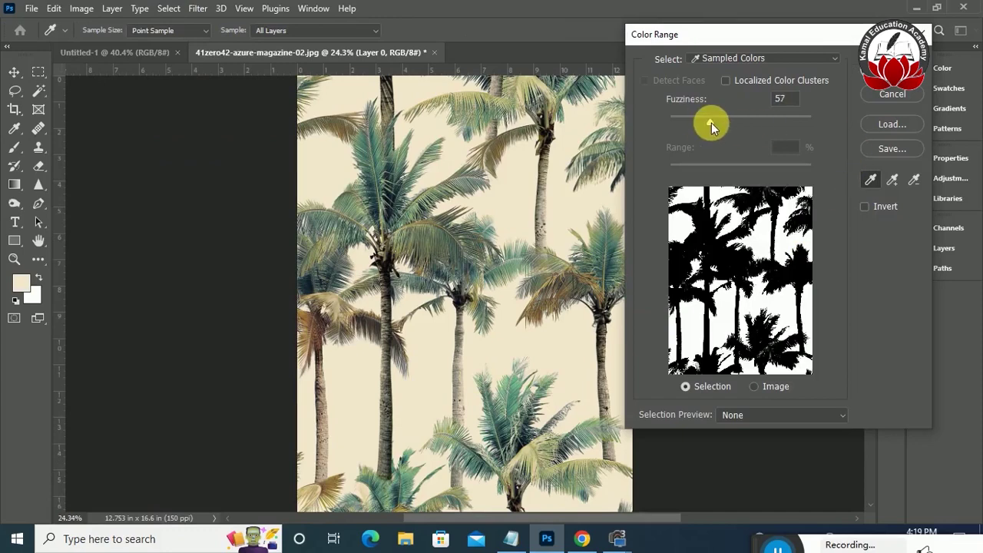
{"action": "left_click", "coordinate": [883, 75]}
{"action": "key", "text": "Delete"}
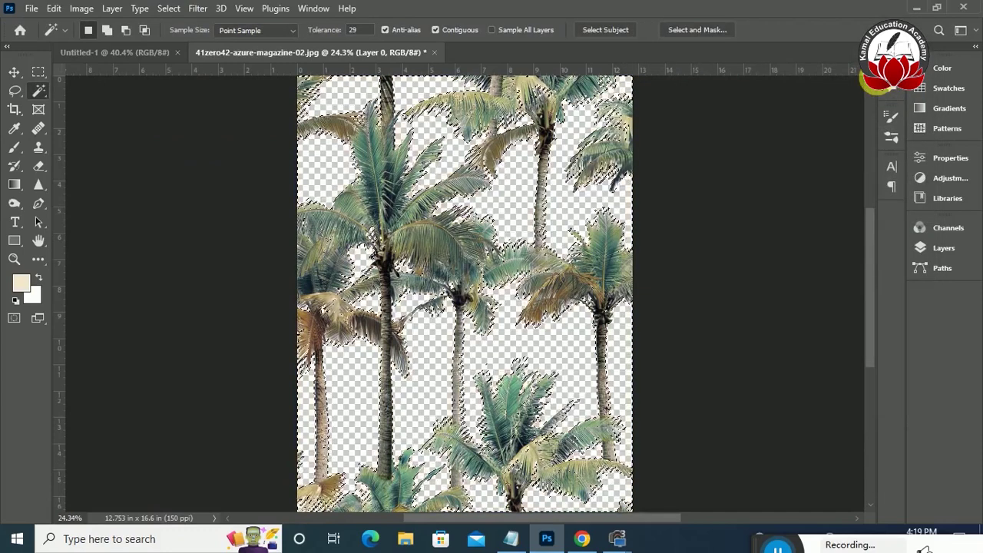
{"action": "key", "text": "ctrl+d"}
{"action": "key", "text": "v"}
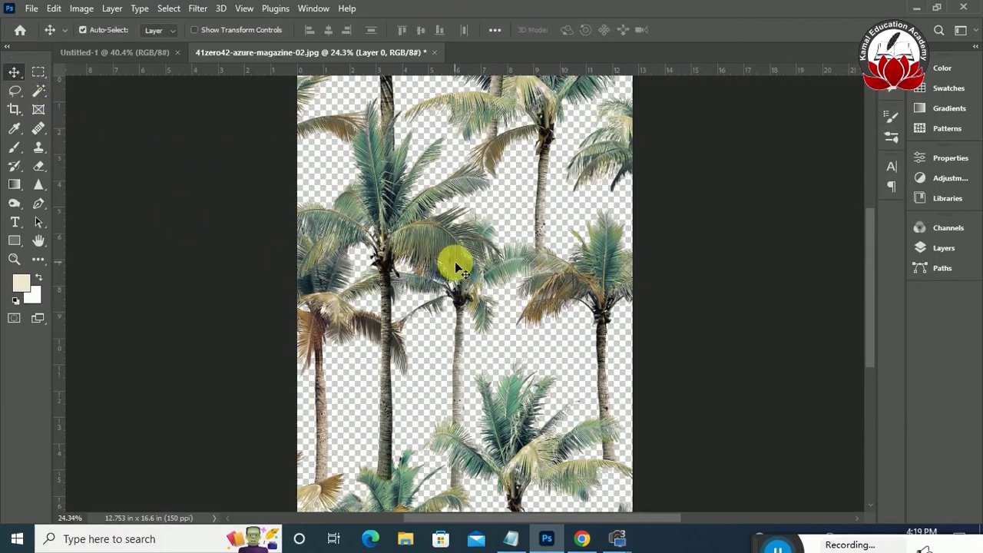
{"action": "left_click_drag", "start_coordinate": [455, 263], "coordinate": [471, 348]}
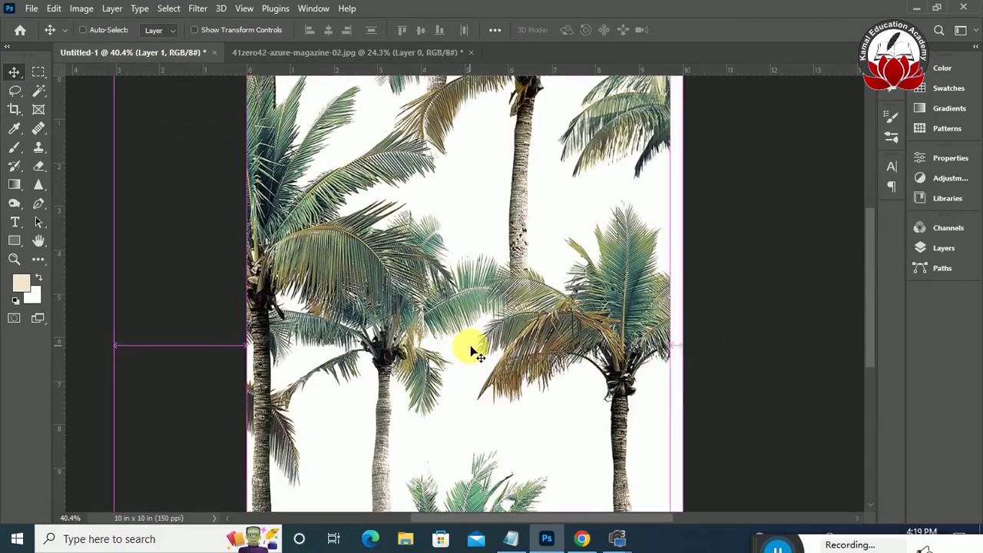
Scale the palm layer to about 60% on the square canvas
{"action": "key", "text": "ctrl+t"}
{"action": "scroll", "coordinate": [470, 345], "scroll_direction": "down", "scroll_amount": 3}
{"action": "left_click_drag", "start_coordinate": [568, 132], "coordinate": [524, 182]}
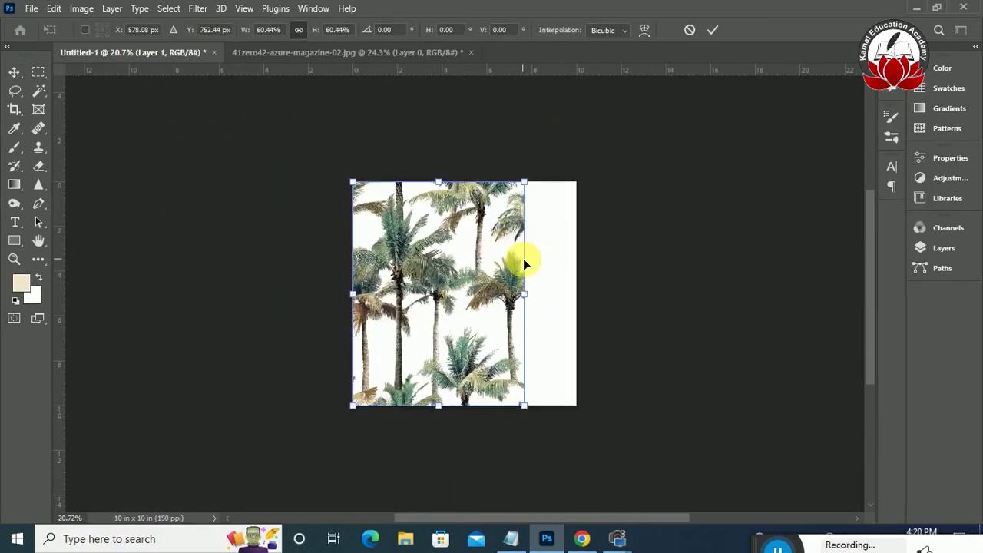
{"action": "key", "text": "Return"}
{"action": "key", "text": "ctrl+0"}
{"action": "left_click_drag", "start_coordinate": [582, 298], "coordinate": [582, 297]}
{"action": "mouse_move", "coordinate": [371, 254]}
{"action": "left_mouse_down"}
{"action": "mouse_move", "coordinate": [584, 285]}
{"action": "mouse_move", "coordinate": [584, 303]}
{"action": "left_mouse_up"}
{"action": "key", "text": "ctrl+z"}
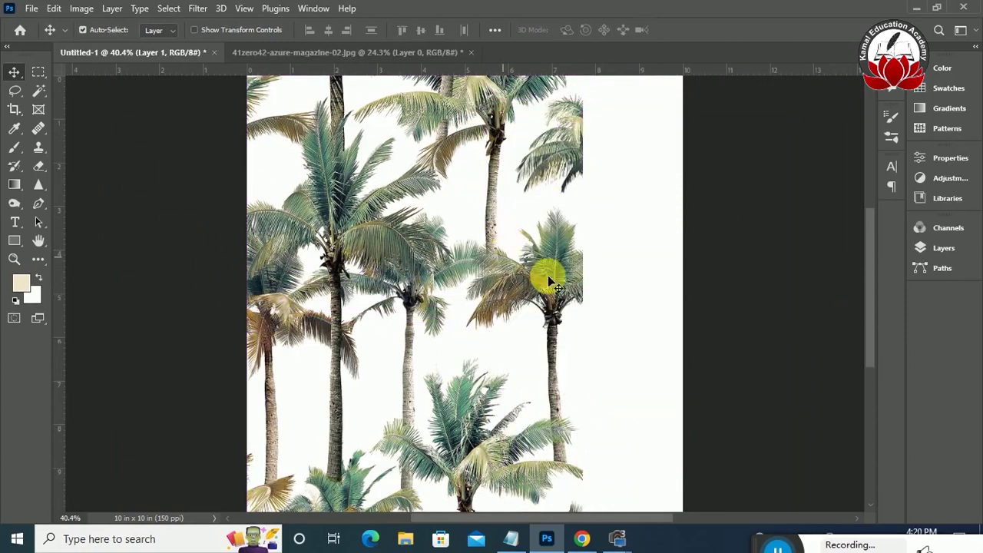
Move the palm layer up on the canvas, discarding a trial duplicate
{"action": "key", "text": "ctrl+minus"}
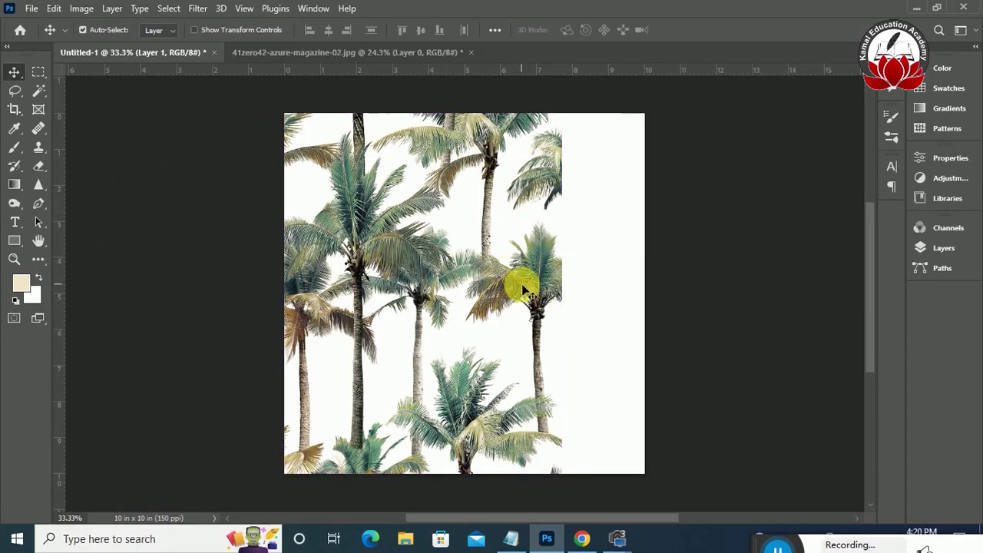
{"action": "left_click_drag", "start_coordinate": [521, 284], "coordinate": [485, 234]}
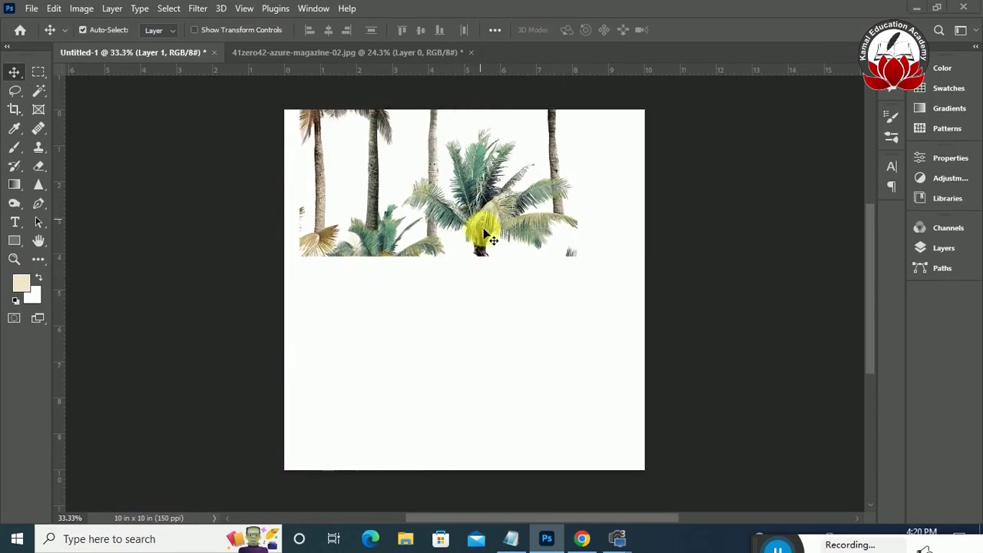
{"action": "left_click_drag", "start_coordinate": [485, 221], "coordinate": [473, 205]}
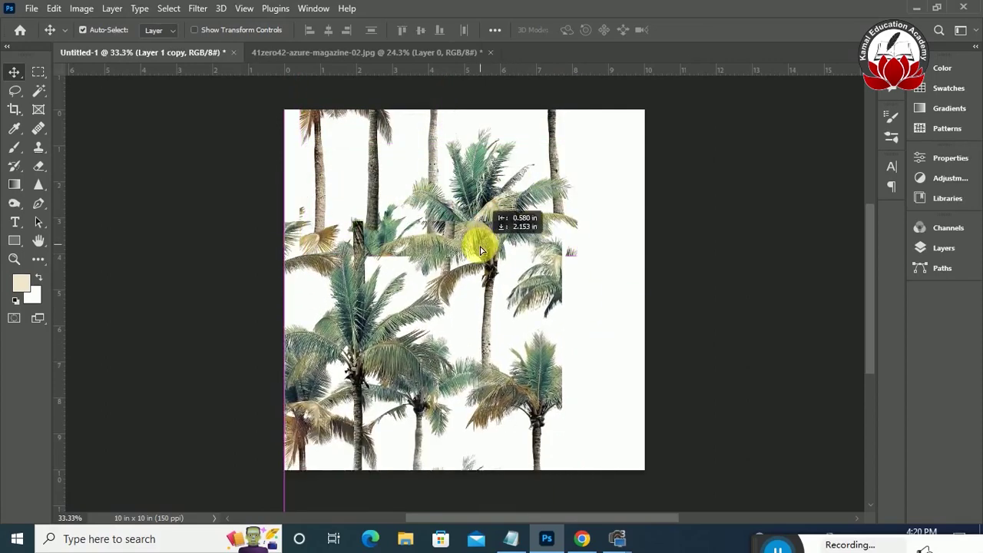
{"action": "mouse_move", "coordinate": [473, 206]}
{"action": "left_mouse_down"}
{"action": "mouse_move", "coordinate": [503, 189]}
{"action": "mouse_move", "coordinate": [569, 321]}
{"action": "left_mouse_up"}
{"action": "key", "text": "z"}
{"action": "left_click", "coordinate": [568, 320]}
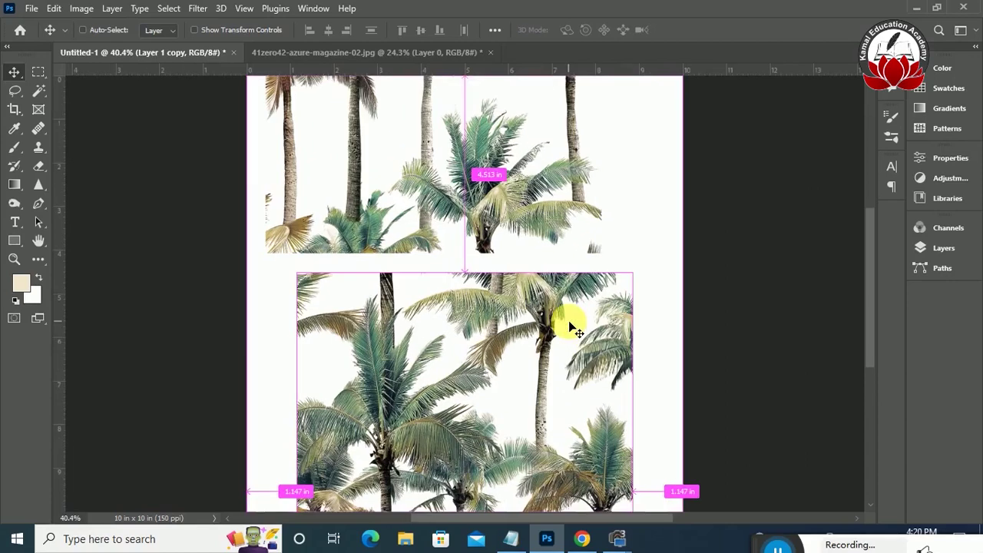
{"action": "key", "text": "ctrl+z"}
{"action": "key", "text": "ctrl+z"}
{"action": "key", "text": "ctrl+z"}
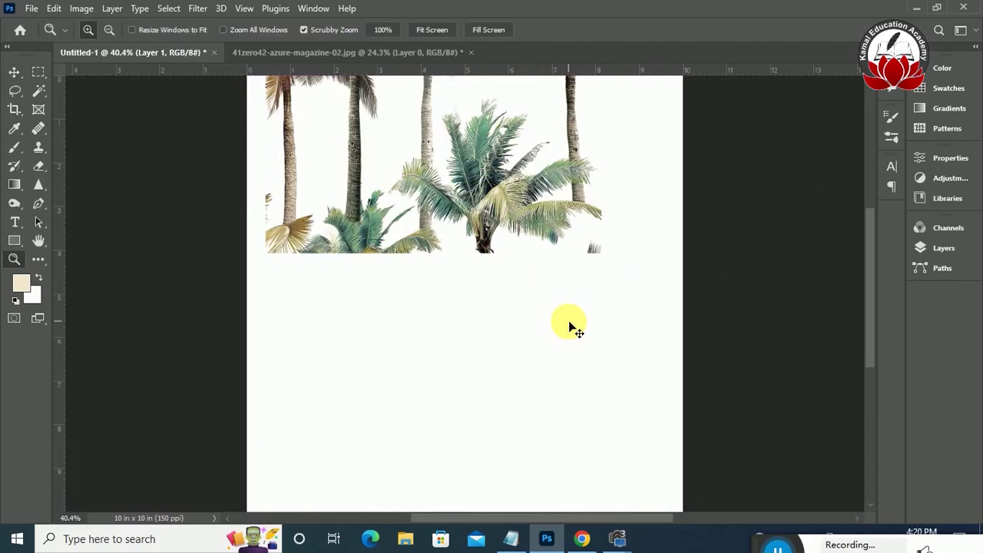
{"action": "key", "text": "ctrl+z"}
{"action": "left_click_drag", "start_coordinate": [871, 261], "coordinate": [878, 296]}
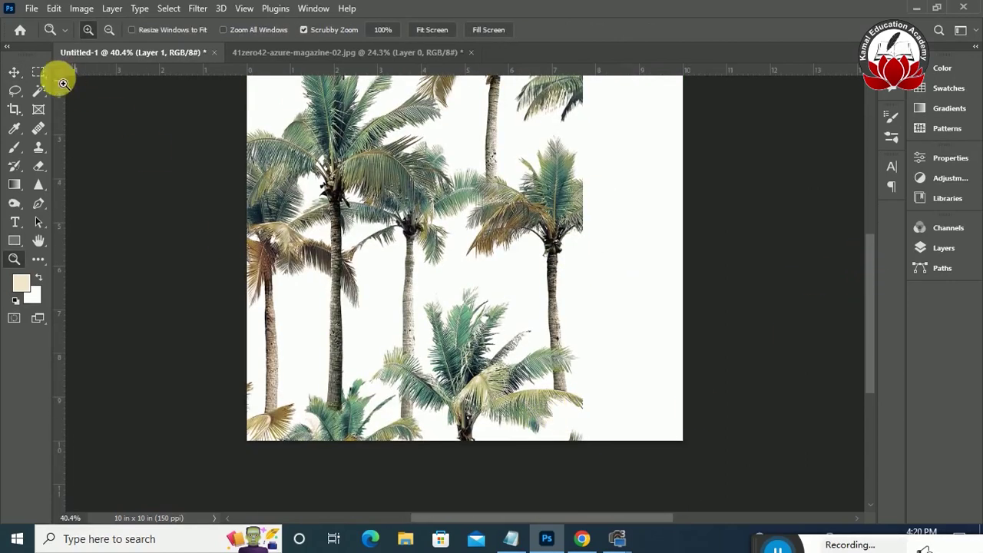
Lasso one palm onto a new Layer 2 and reposition it to fill the upper right
{"action": "left_click", "coordinate": [15, 90]}
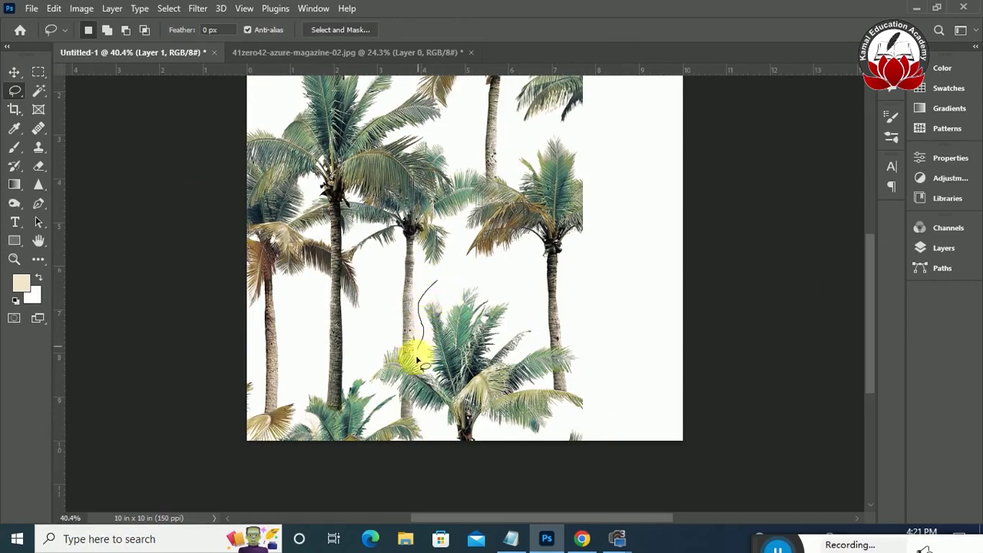
{"action": "mouse_move", "coordinate": [533, 383]}
{"action": "left_mouse_down"}
{"action": "mouse_move", "coordinate": [572, 376]}
{"action": "mouse_move", "coordinate": [560, 268]}
{"action": "mouse_move", "coordinate": [584, 187]}
{"action": "left_mouse_up"}
{"action": "key", "text": "ctrl+j"}
{"action": "key", "text": "ctrl+t"}
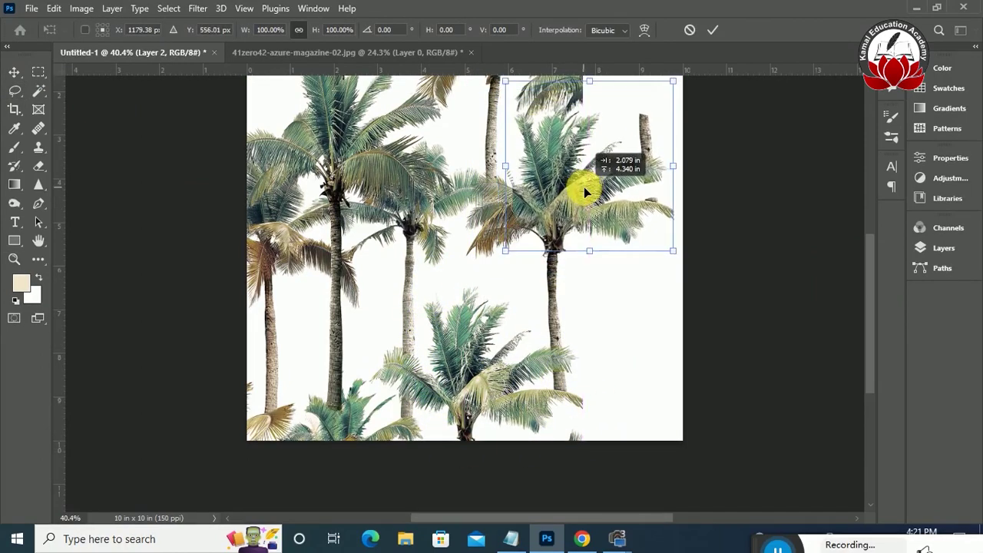
{"action": "key", "text": "Return"}
{"action": "key", "text": "ctrl+plus"}
{"action": "scroll", "coordinate": [565, 518], "scroll_direction": "right", "scroll_amount": 2}
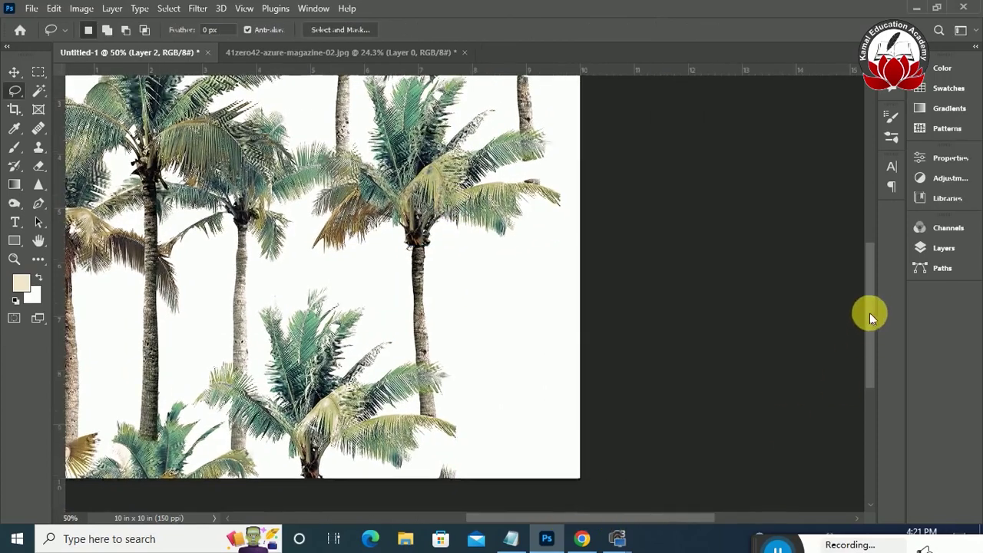
{"action": "left_click_drag", "start_coordinate": [870, 313], "coordinate": [869, 271]}
{"action": "key", "text": "ctrl+plus"}
Erase a stray palm leaf, then merge the two palm layers and nudge them right
{"action": "left_click", "coordinate": [39, 166]}
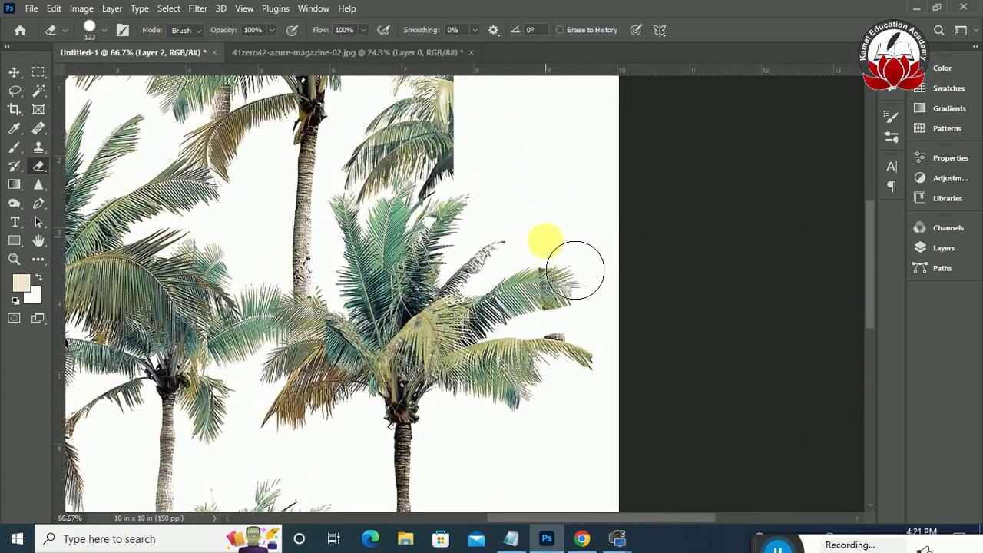
{"action": "key", "text": "bracketleft"}
{"action": "key", "text": "bracketleft"}
{"action": "key", "text": "bracketleft"}
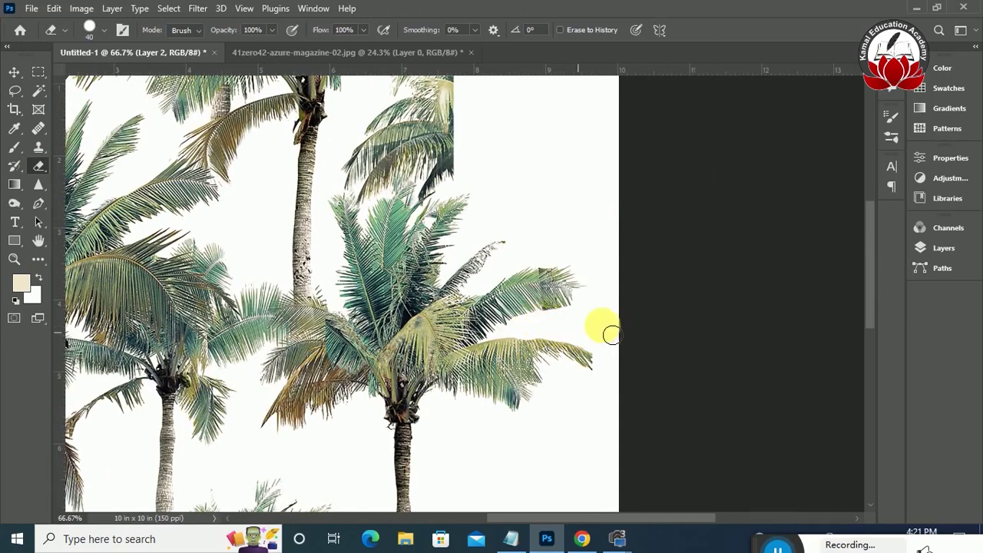
{"action": "key", "text": "ctrl+0"}
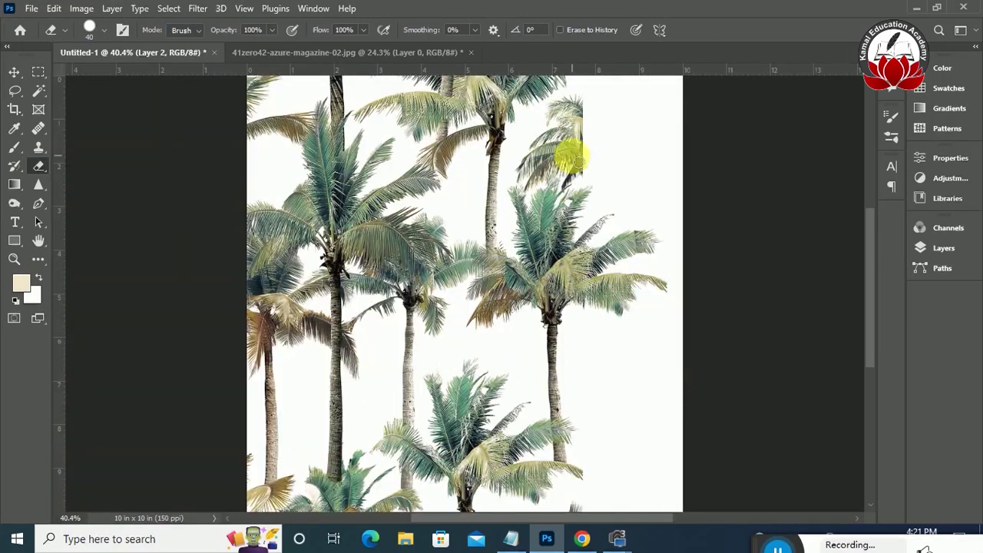
{"action": "left_click", "coordinate": [15, 72]}
{"action": "left_click", "coordinate": [953, 249]}
{"action": "left_click", "coordinate": [832, 200], "text": "shift"}
{"action": "key", "text": "ctrl+e"}
{"action": "mouse_move", "coordinate": [298, 222]}
{"action": "left_mouse_down"}
{"action": "mouse_move", "coordinate": [388, 240]}
{"action": "mouse_move", "coordinate": [378, 233]}
{"action": "left_mouse_up"}
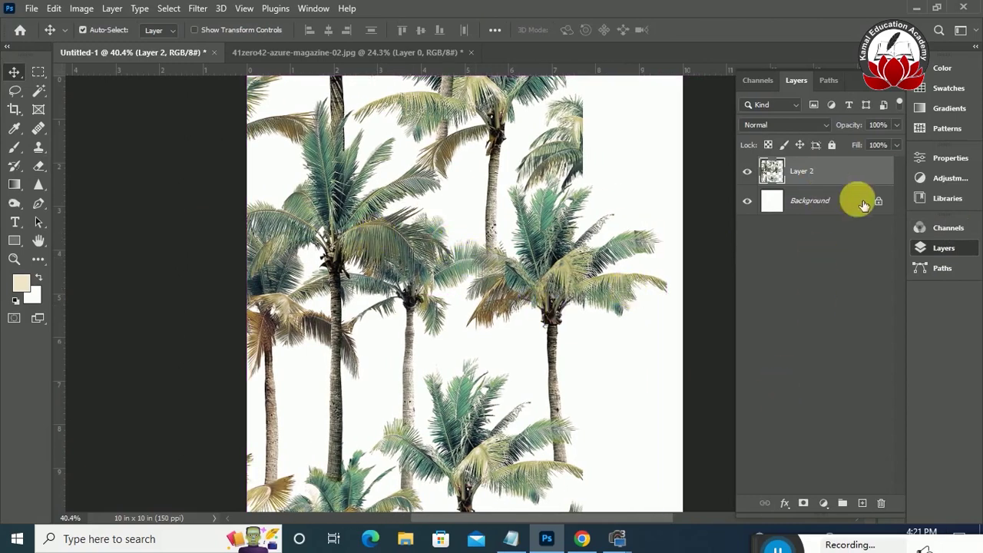
Pick pure red in the Color Picker and fill Layer 0 with it
{"action": "key", "text": "i"}
{"action": "left_click", "coordinate": [21, 284]}
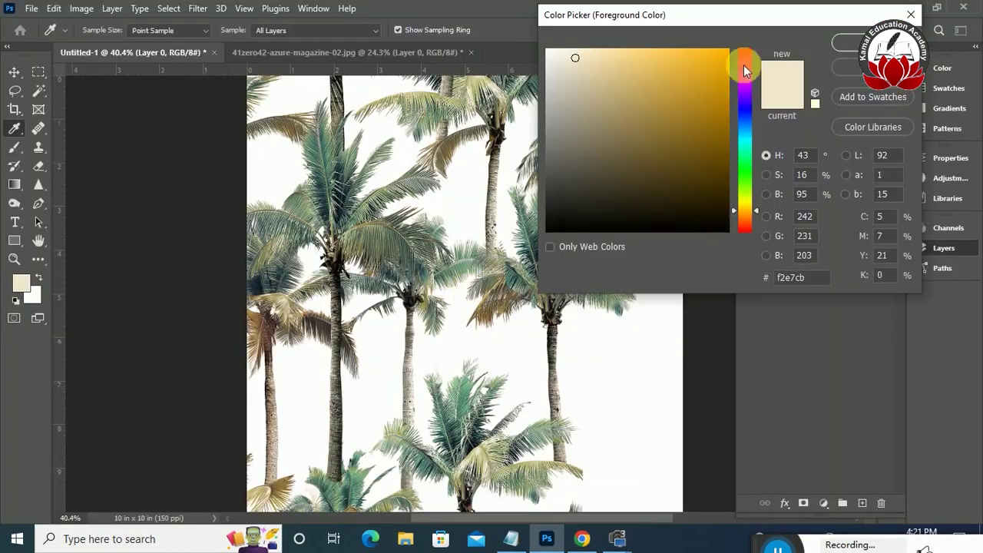
{"action": "left_click", "coordinate": [750, 90]}
{"action": "left_click", "coordinate": [727, 50]}
{"action": "left_click", "coordinate": [853, 43]}
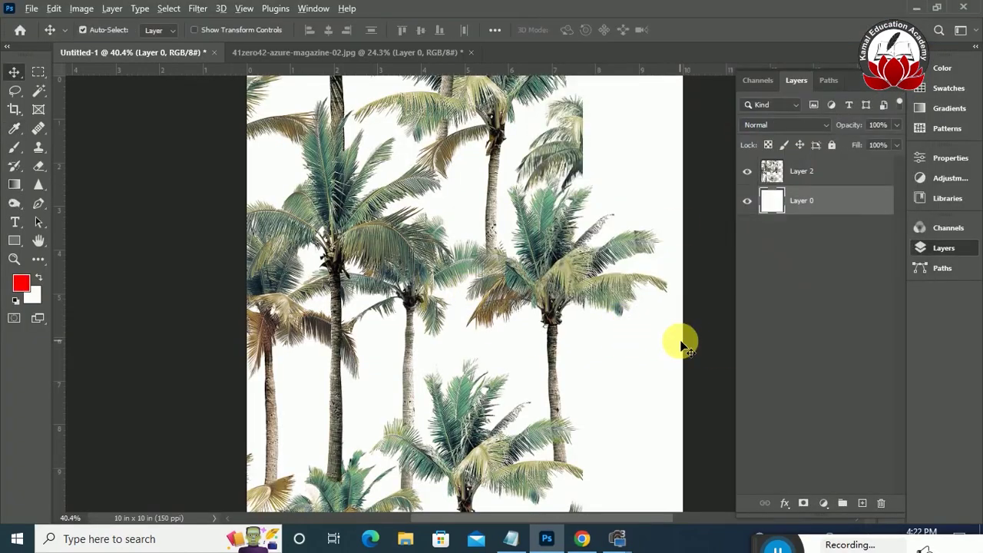
{"action": "key", "text": "alt+BackSpace"}
{"action": "key", "text": "ctrl+plus"}
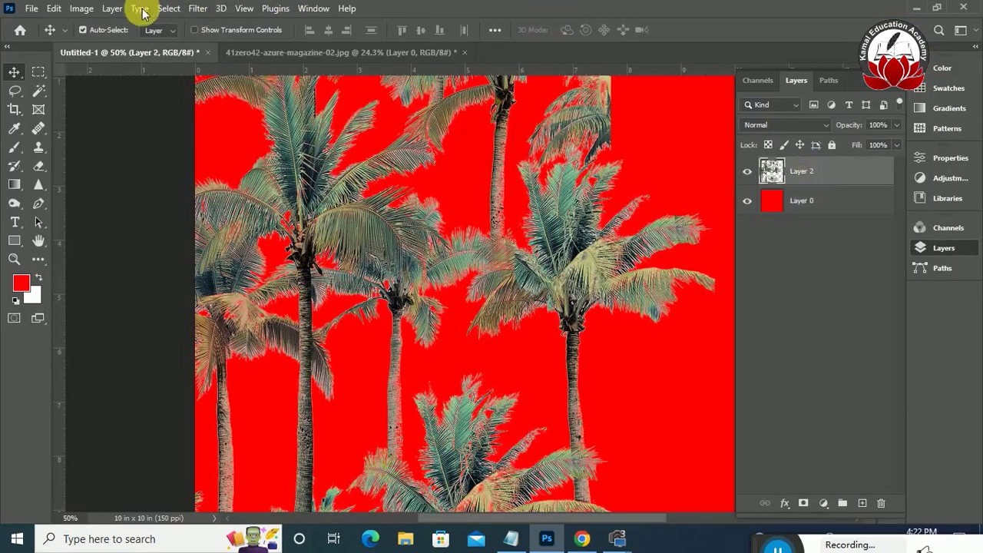
{"action": "left_click", "coordinate": [81, 8]}
{"action": "mouse_move", "coordinate": [101, 80]}
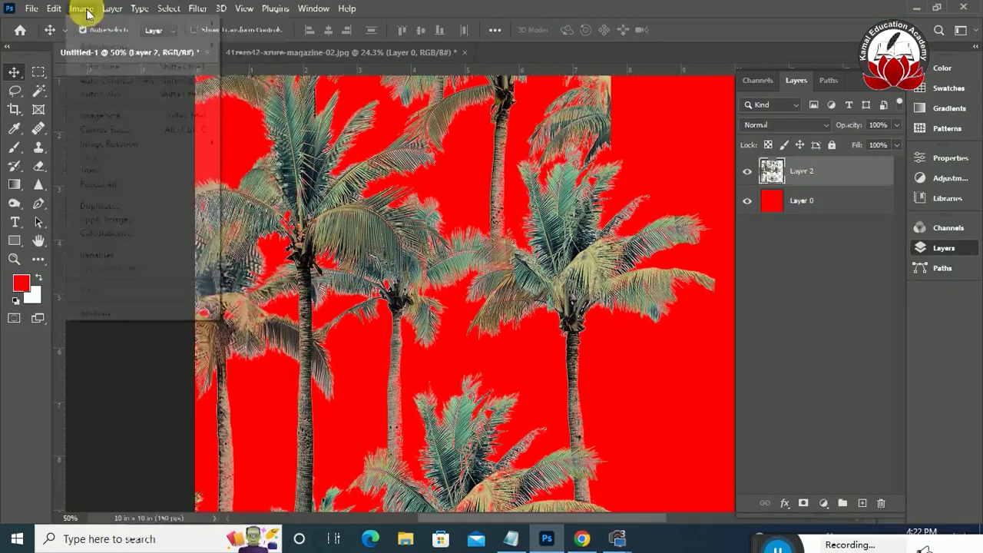
Apply Black & White with Cyans 300%, Yellows ~294, Magentas 151, Blues -19, and raised Reds
{"action": "left_click", "coordinate": [275, 148]}
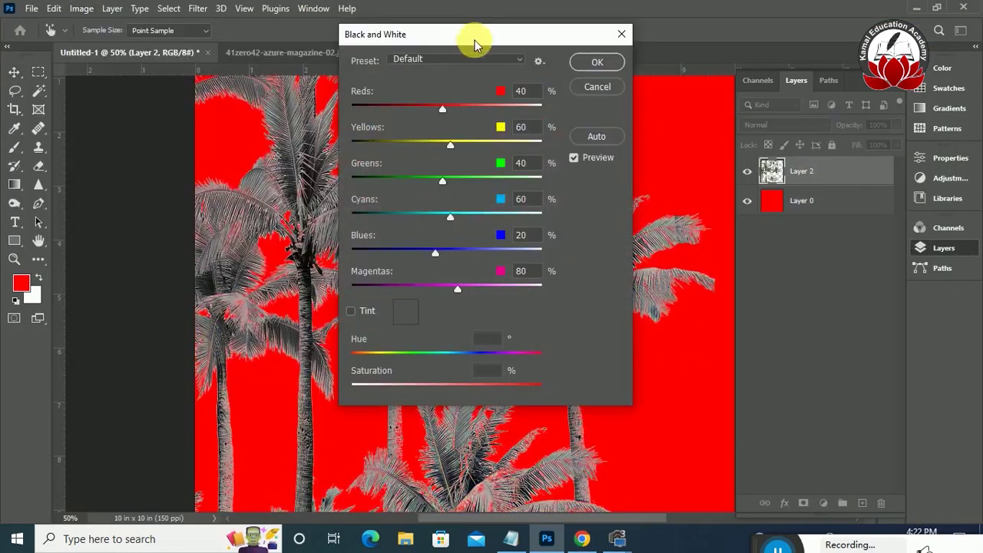
{"action": "left_click_drag", "start_coordinate": [475, 40], "coordinate": [715, 62]}
{"action": "left_click_drag", "start_coordinate": [703, 244], "coordinate": [828, 243]}
{"action": "left_click_drag", "start_coordinate": [674, 281], "coordinate": [670, 276]}
{"action": "left_click_drag", "start_coordinate": [699, 170], "coordinate": [788, 170]}
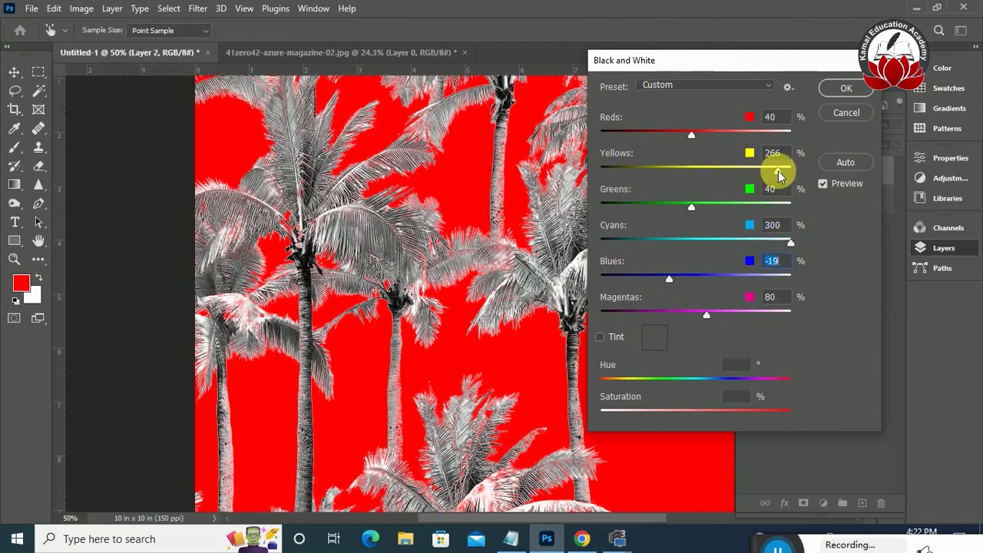
{"action": "left_click_drag", "start_coordinate": [707, 315], "coordinate": [734, 315]}
{"action": "left_click_drag", "start_coordinate": [691, 135], "coordinate": [787, 135]}
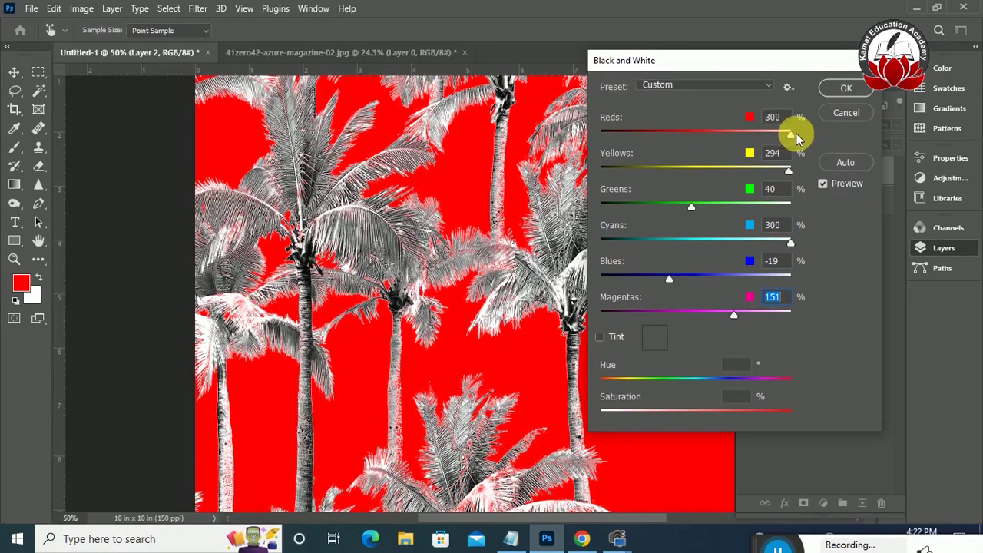
{"action": "left_click", "coordinate": [845, 88]}
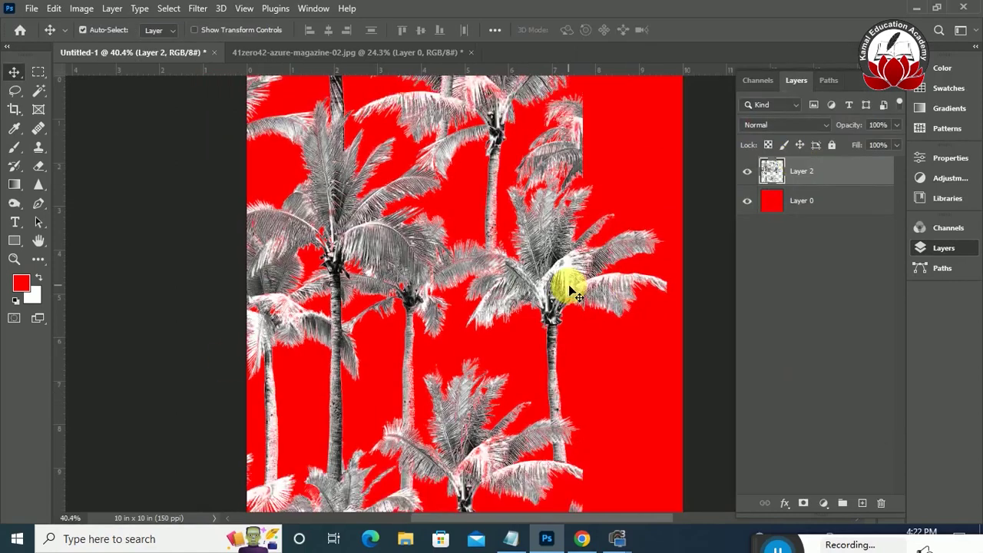
Scale the palms to about 62% and reposition them within the red canvas
{"action": "key", "text": "ctrl+t"}
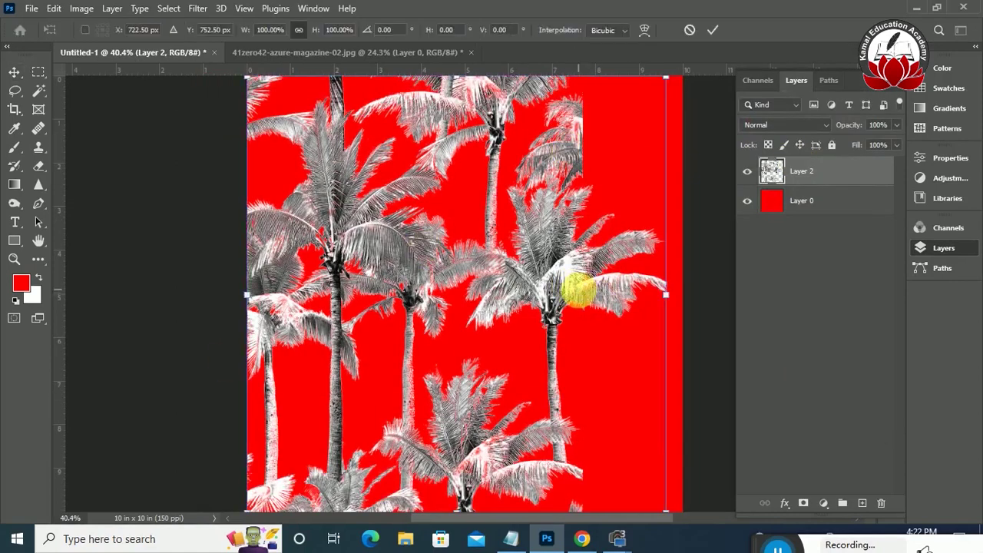
{"action": "left_click_drag", "start_coordinate": [666, 77], "coordinate": [521, 261]}
{"action": "left_click_drag", "start_coordinate": [447, 307], "coordinate": [501, 220]}
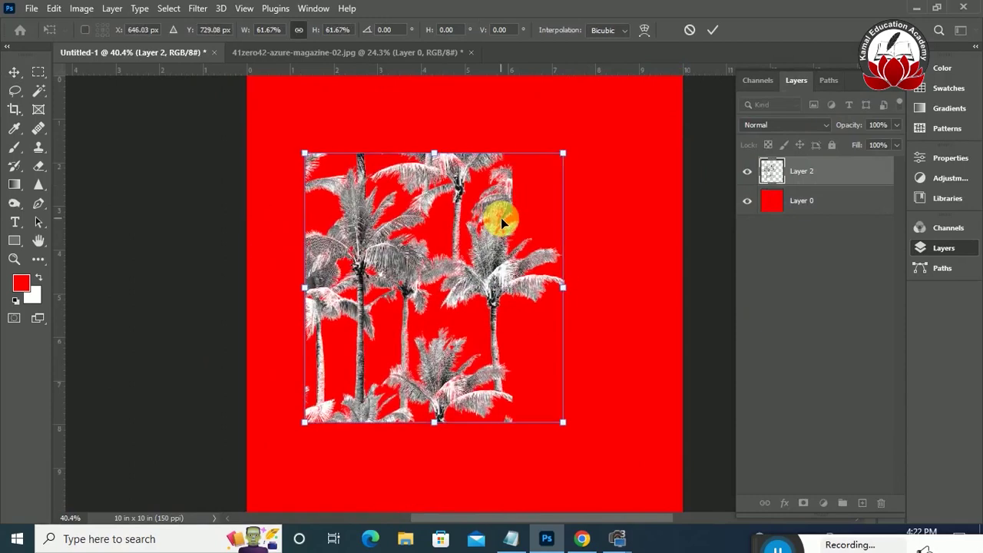
{"action": "key", "text": "Return"}
{"action": "key", "text": "ctrl+plus"}
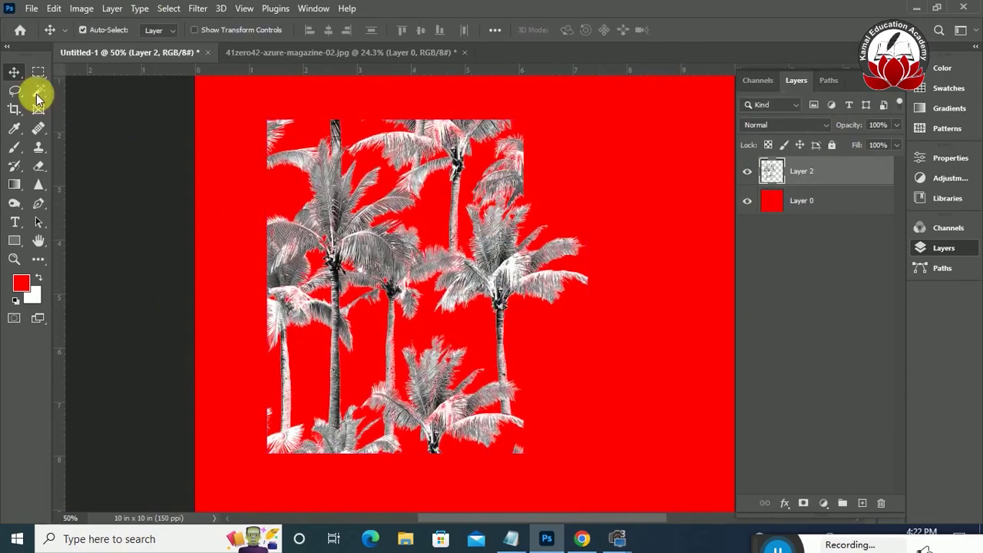
Erase stray leaves near the lower trunk and upper right, then shift the cluster right and down
{"action": "left_click", "coordinate": [38, 166]}
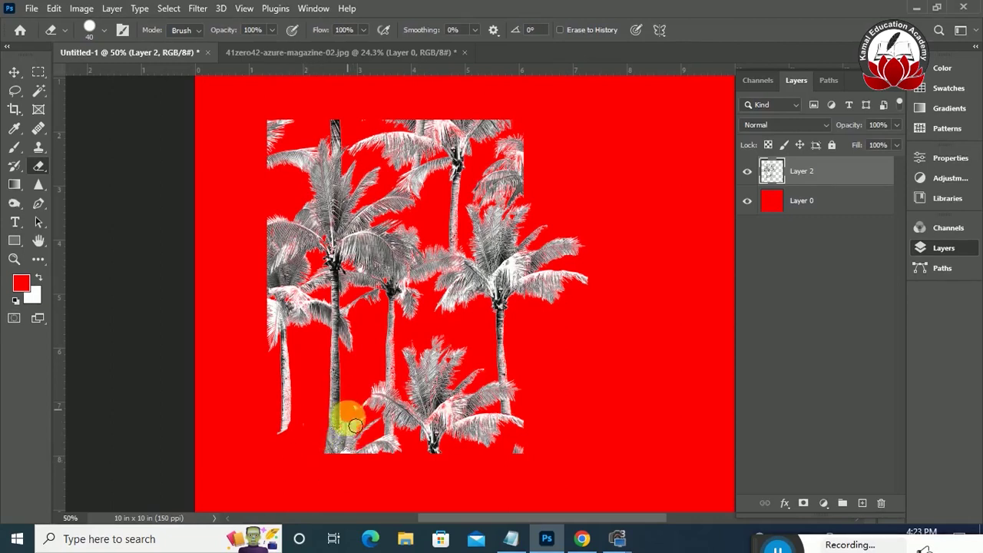
{"action": "mouse_move", "coordinate": [355, 426]}
{"action": "left_mouse_down"}
{"action": "mouse_move", "coordinate": [341, 448]}
{"action": "mouse_move", "coordinate": [377, 464]}
{"action": "left_mouse_up"}
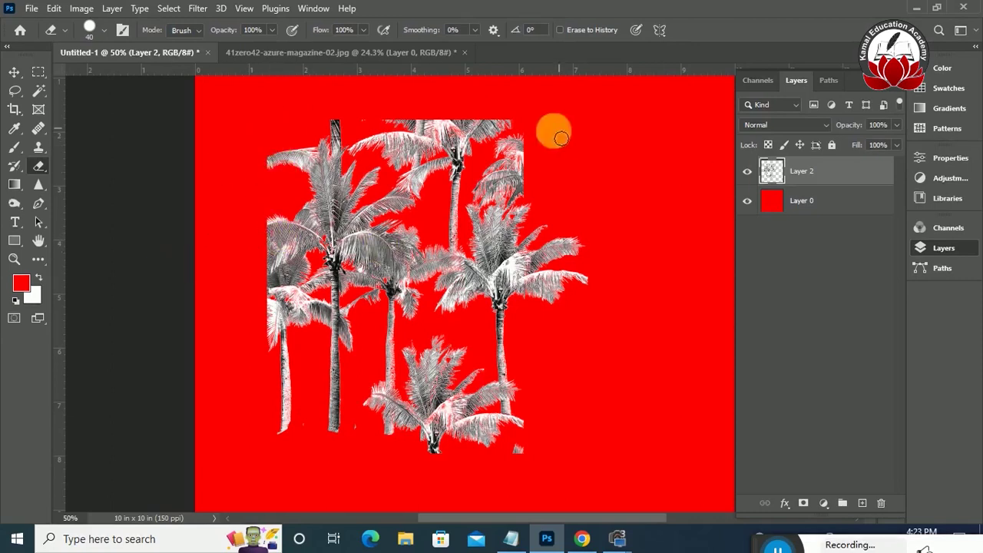
{"action": "left_click_drag", "start_coordinate": [559, 153], "coordinate": [561, 159]}
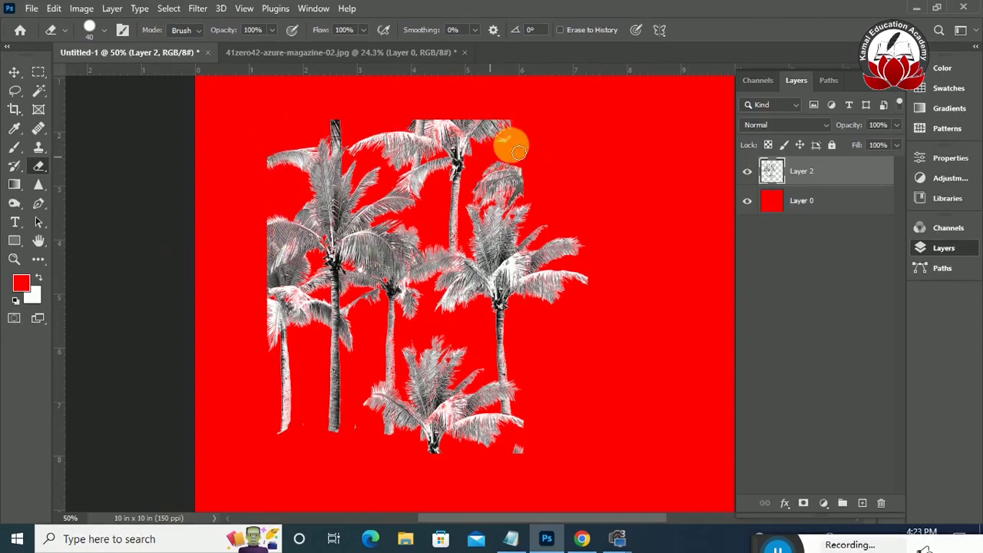
{"action": "left_click", "coordinate": [14, 71]}
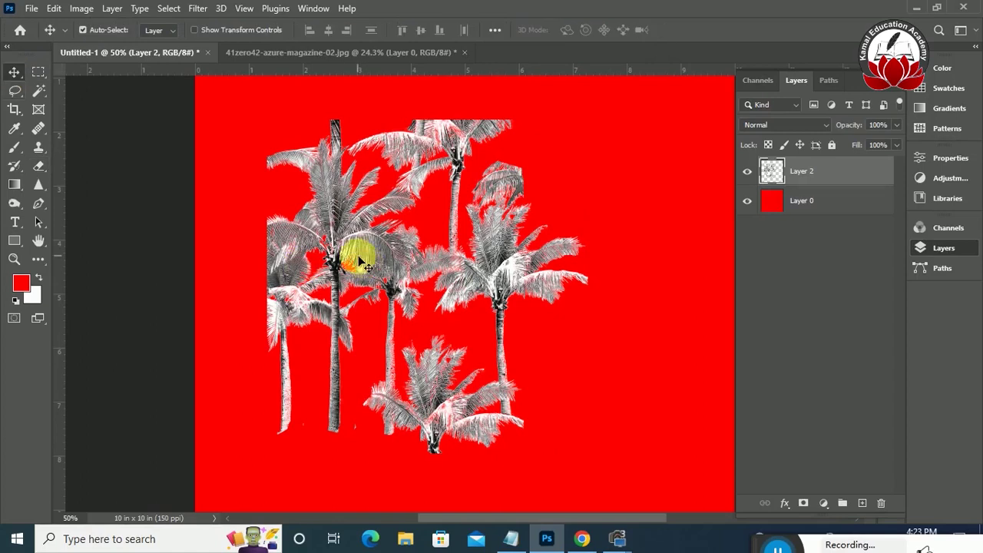
{"action": "left_click_drag", "start_coordinate": [351, 253], "coordinate": [439, 279]}
{"action": "scroll", "coordinate": [438, 279], "scroll_direction": "down", "scroll_amount": 1}
Duplicate the palms, enlarge the copy to about 138%, and delete the original Layer 2
{"action": "key", "text": "ctrl+j"}
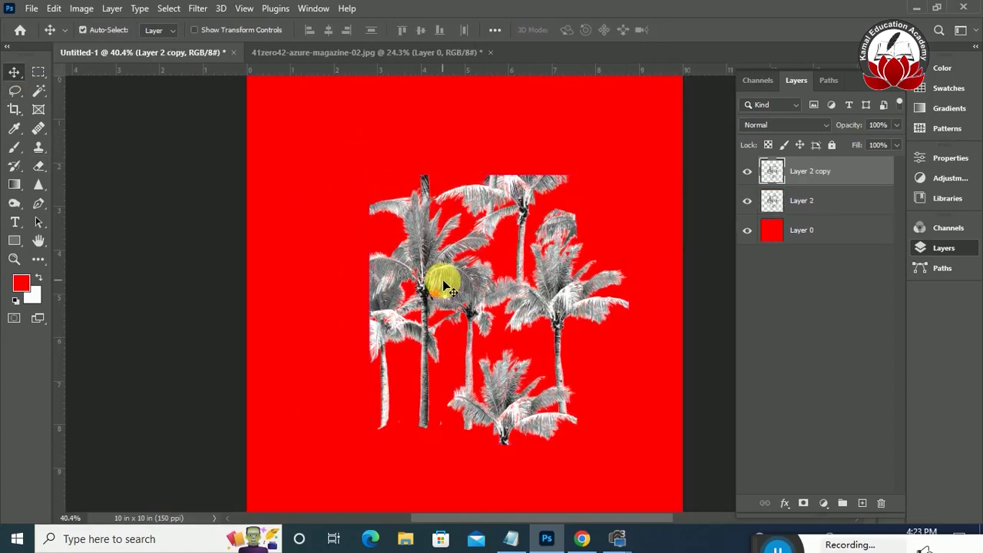
{"action": "key", "text": "ctrl+t"}
{"action": "left_click_drag", "start_coordinate": [628, 444], "coordinate": [678, 496]}
{"action": "mouse_move", "coordinate": [515, 296]}
{"action": "left_mouse_down"}
{"action": "mouse_move", "coordinate": [478, 289]}
{"action": "mouse_move", "coordinate": [479, 276]}
{"action": "left_mouse_up"}
{"action": "key", "text": "Return"}
{"action": "left_click", "coordinate": [818, 205]}
{"action": "key", "text": "Delete"}
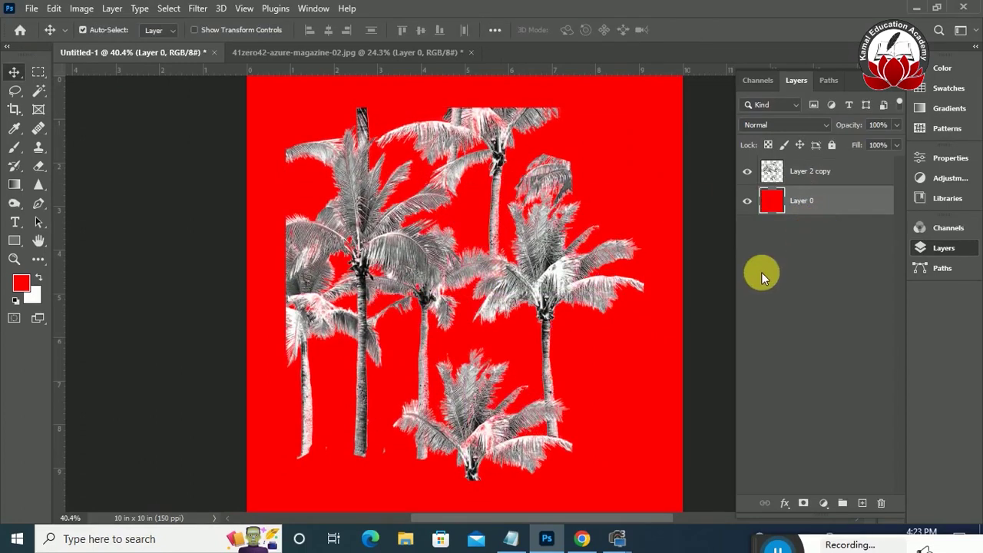
{"action": "key", "text": "ctrl+j"}
{"action": "key", "text": "ctrl+z"}
{"action": "left_click", "coordinate": [853, 170]}
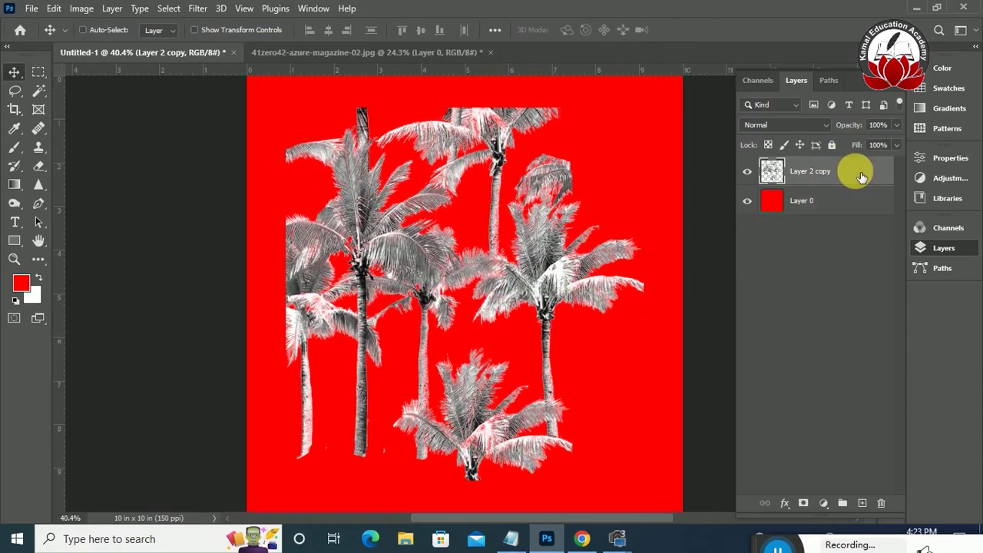
Duplicate the palms into Layer 2 copy 2 and check the image size in pixels
{"action": "key", "text": "ctrl+j"}
{"action": "left_click", "coordinate": [82, 7]}
{"action": "left_click", "coordinate": [115, 116]}
{"action": "left_click", "coordinate": [661, 163]}
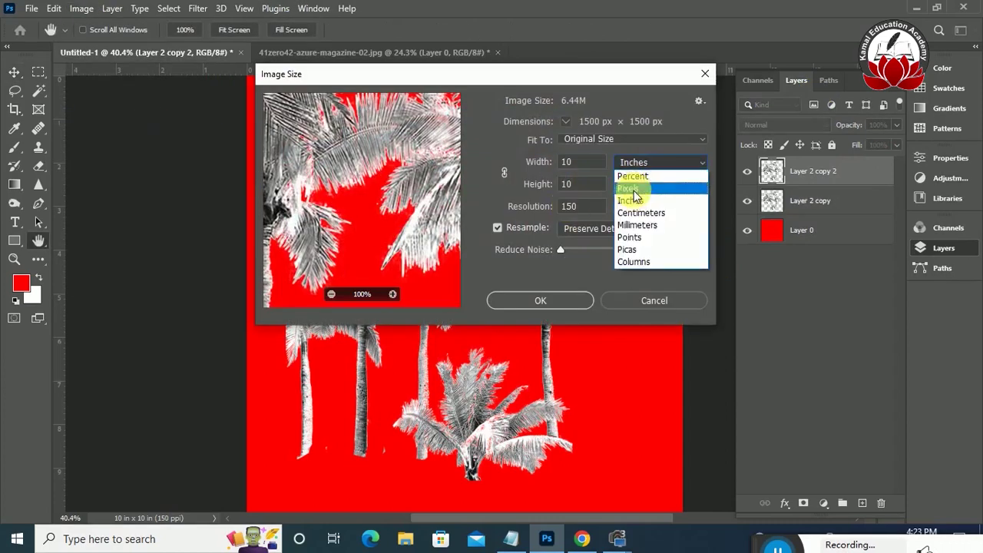
{"action": "left_click", "coordinate": [628, 183]}
{"action": "key", "text": "Return"}
Offset the copy 750 px right and 750 px down with Wrap Around, then nudge the palms
{"action": "left_click", "coordinate": [197, 8]}
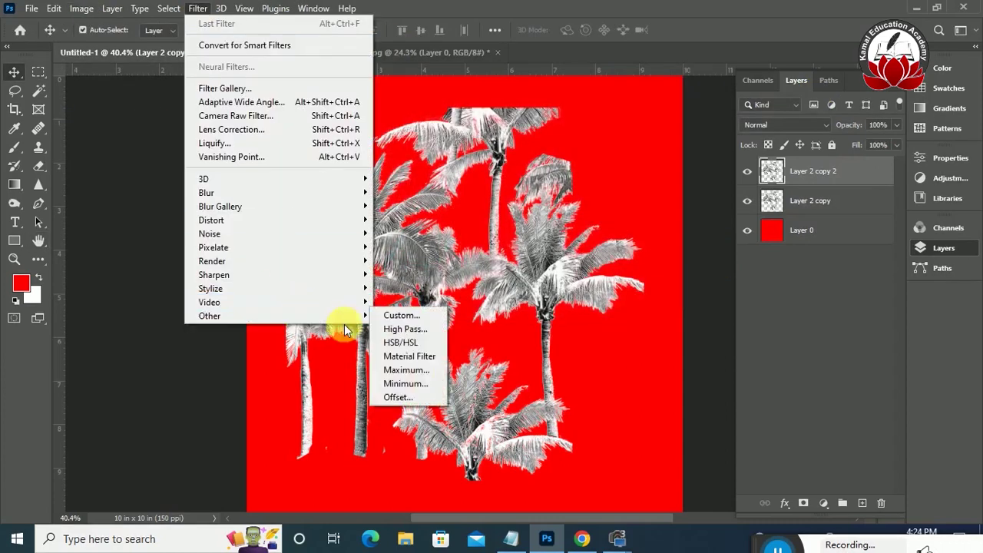
{"action": "left_click", "coordinate": [396, 396]}
{"action": "type", "text": "750"}
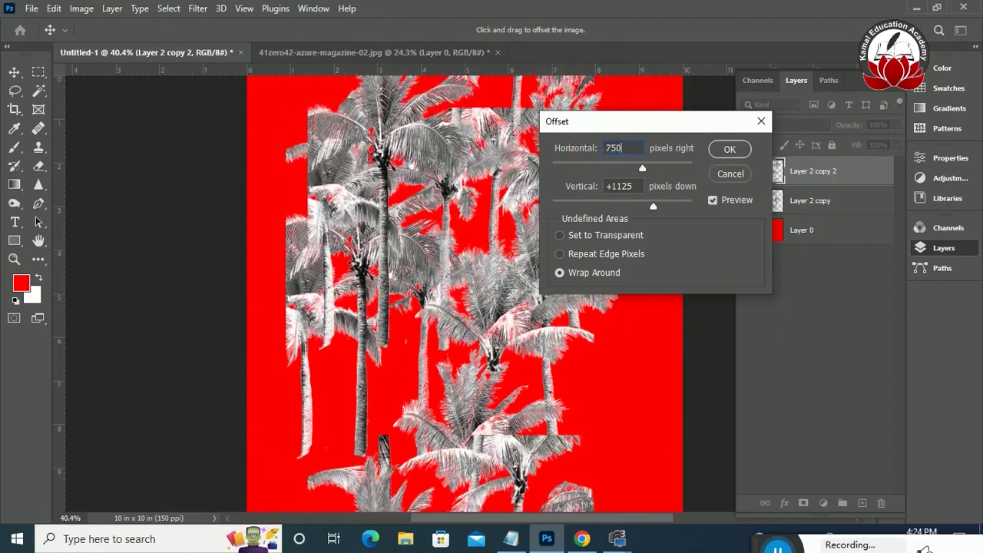
{"action": "key", "text": "Tab"}
{"action": "type", "text": "750"}
{"action": "left_click", "coordinate": [730, 150]}
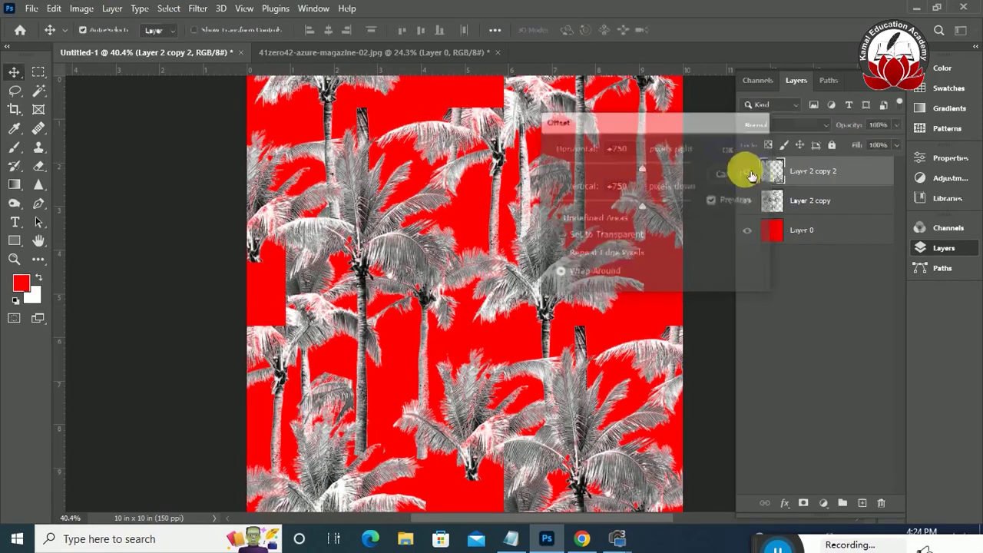
{"action": "key", "text": "ctrl+t"}
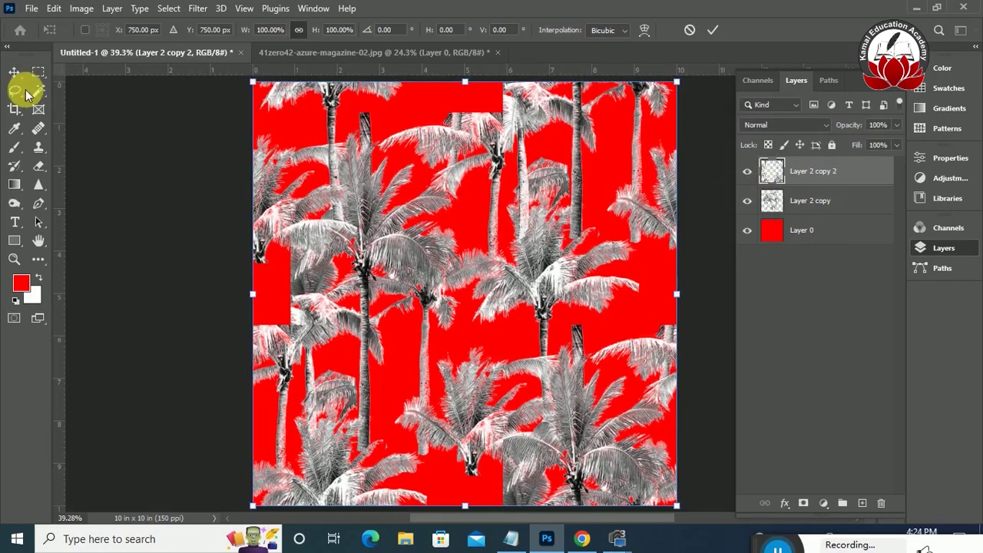
{"action": "key", "text": "Return"}
{"action": "left_click_drag", "start_coordinate": [385, 257], "coordinate": [384, 313]}
Shift the palms into the gaps, duplicate them as Layer 2 copy 3, and hide the other palm layers
{"action": "mouse_move", "coordinate": [434, 282]}
{"action": "left_mouse_down"}
{"action": "mouse_move", "coordinate": [307, 264]}
{"action": "mouse_move", "coordinate": [396, 266]}
{"action": "left_mouse_up"}
{"action": "mouse_move", "coordinate": [386, 292]}
{"action": "left_mouse_down"}
{"action": "mouse_move", "coordinate": [338, 384]}
{"action": "mouse_move", "coordinate": [388, 313]}
{"action": "mouse_move", "coordinate": [269, 345]}
{"action": "mouse_move", "coordinate": [422, 318]}
{"action": "mouse_move", "coordinate": [403, 258]}
{"action": "mouse_move", "coordinate": [377, 294]}
{"action": "mouse_move", "coordinate": [377, 266]}
{"action": "mouse_move", "coordinate": [399, 277]}
{"action": "left_mouse_up"}
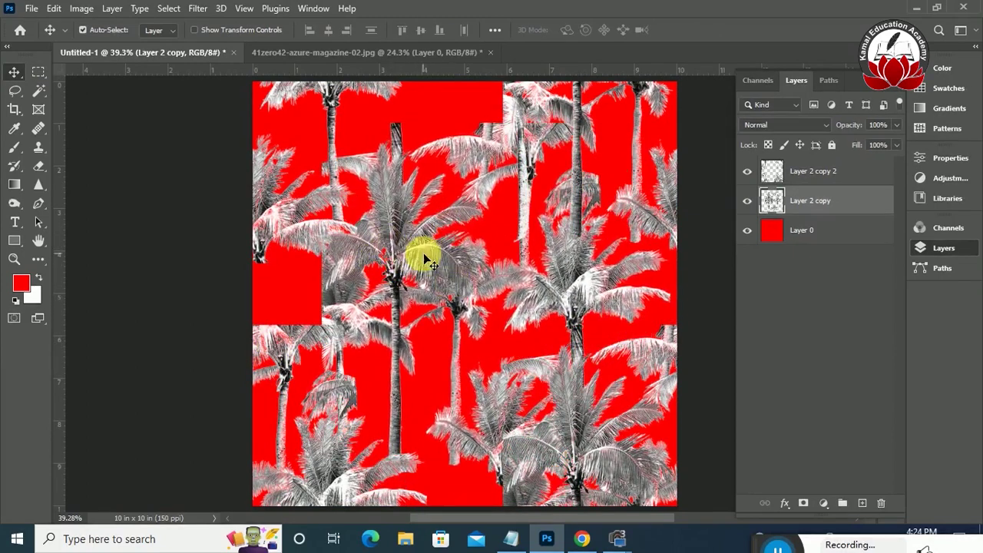
{"action": "mouse_move", "coordinate": [445, 284]}
{"action": "left_mouse_down"}
{"action": "mouse_move", "coordinate": [351, 347]}
{"action": "mouse_move", "coordinate": [318, 351]}
{"action": "mouse_move", "coordinate": [442, 261]}
{"action": "left_mouse_up"}
{"action": "left_click", "coordinate": [749, 202]}
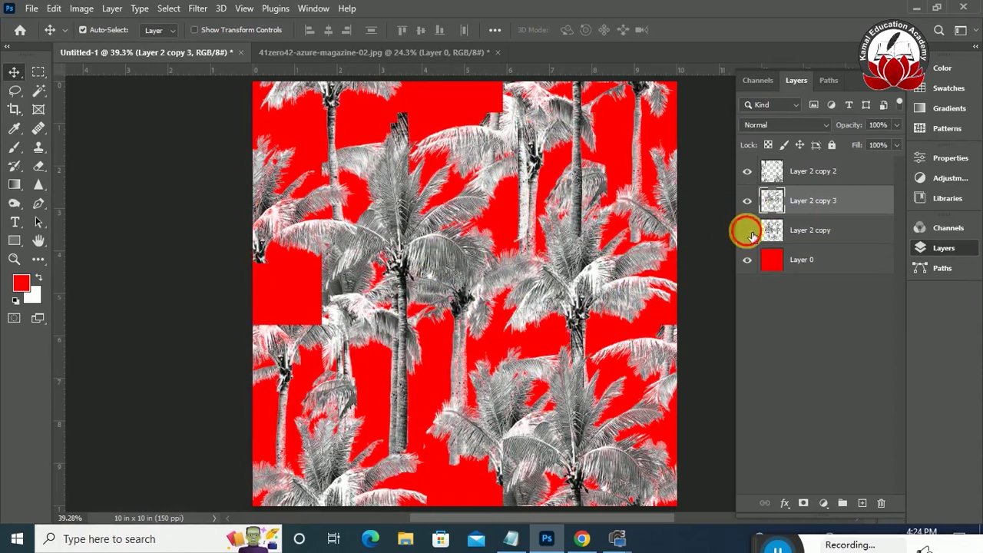
{"action": "left_click", "coordinate": [748, 231]}
{"action": "left_click", "coordinate": [747, 171]}
Lasso and delete the unwanted palms from Layer 2 copy 3, leaving a single palm
{"action": "left_click", "coordinate": [15, 90]}
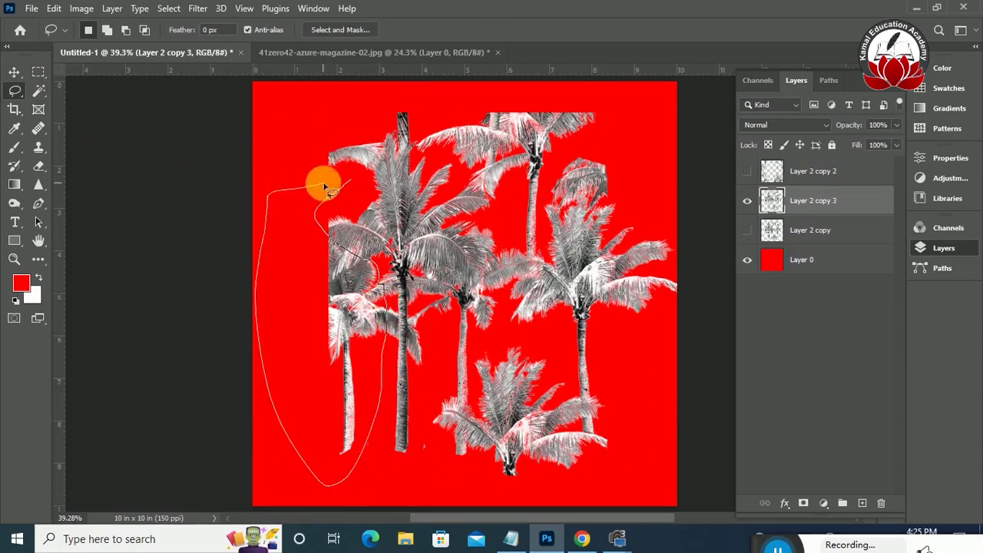
{"action": "left_click_drag", "start_coordinate": [382, 361], "coordinate": [359, 187]}
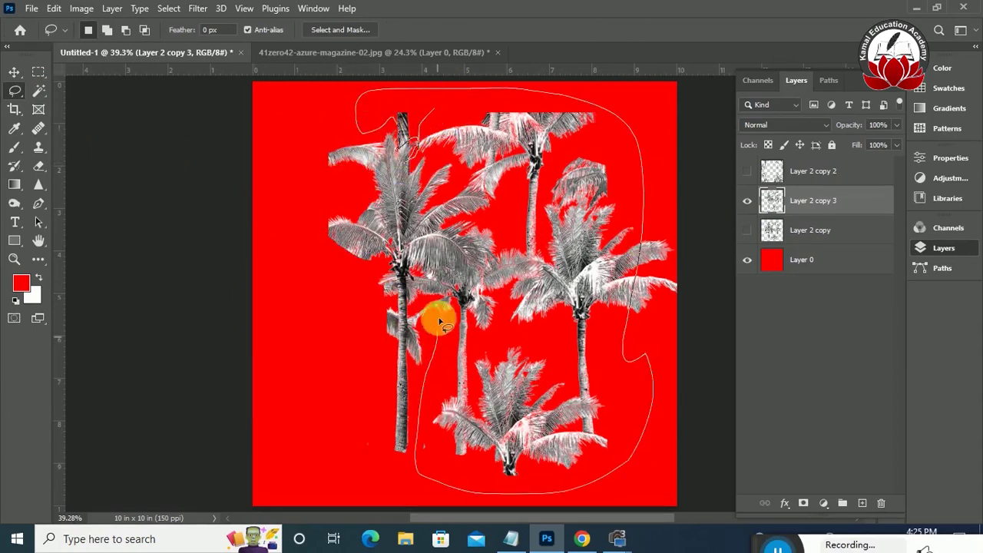
{"action": "mouse_move", "coordinate": [461, 94]}
{"action": "left_mouse_down"}
{"action": "mouse_move", "coordinate": [476, 196]}
{"action": "mouse_move", "coordinate": [506, 199]}
{"action": "left_mouse_up"}
{"action": "key", "text": "Delete"}
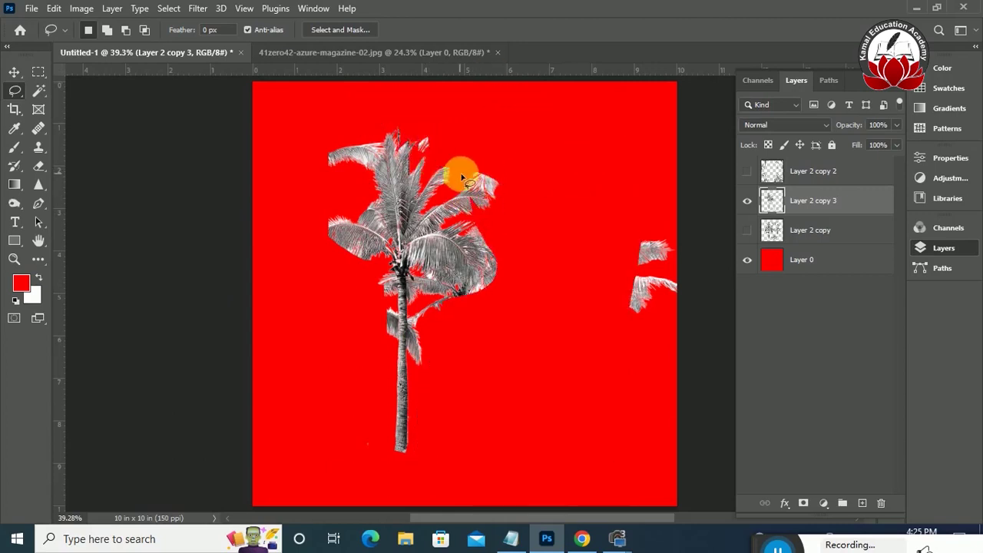
{"action": "left_click_drag", "start_coordinate": [630, 217], "coordinate": [802, 277]}
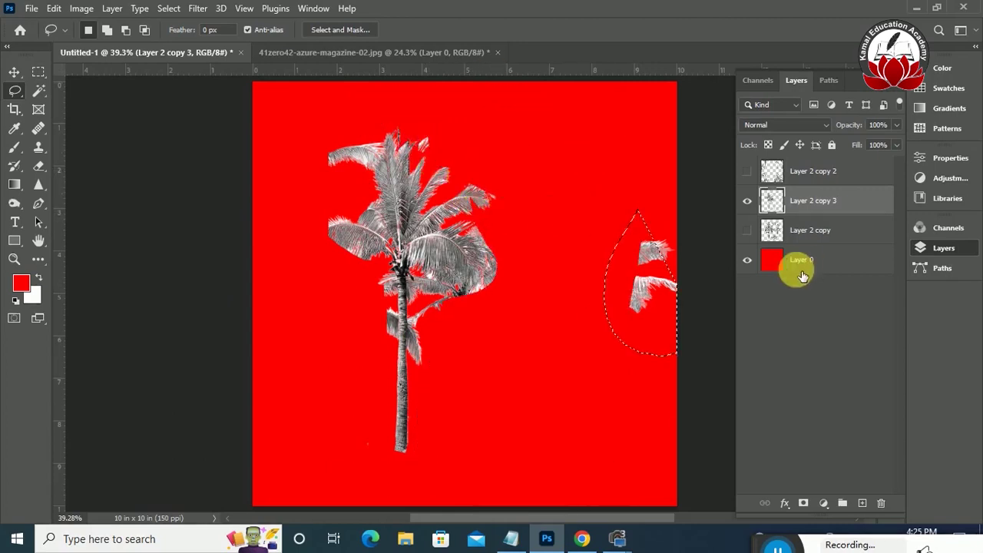
{"action": "left_click", "coordinate": [747, 171]}
{"action": "left_click_drag", "start_coordinate": [370, 322], "coordinate": [415, 469]}
Delete the leftover trunk and move the single palm into the empty red area
{"action": "key", "text": "Delete"}
{"action": "left_click", "coordinate": [13, 75]}
{"action": "mouse_move", "coordinate": [461, 253]}
{"action": "left_mouse_down"}
{"action": "mouse_move", "coordinate": [341, 351]}
{"action": "mouse_move", "coordinate": [351, 345]}
{"action": "left_mouse_up"}
{"action": "left_click_drag", "start_coordinate": [453, 384], "coordinate": [487, 384]}
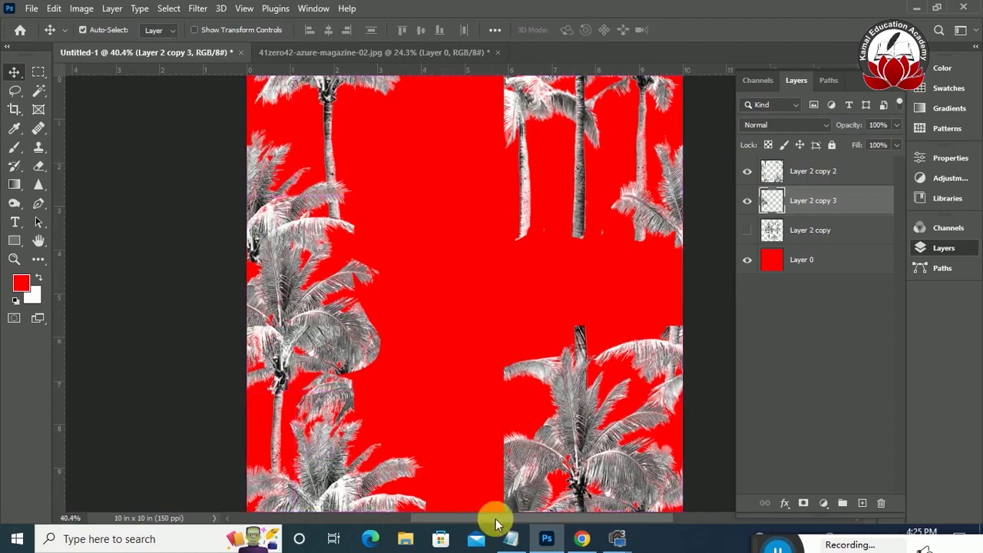
{"action": "scroll", "coordinate": [449, 492], "scroll_direction": "left", "scroll_amount": 3}
Set a 150 px soft eraser and soften overlapping fronds around the single palm
{"action": "left_click", "coordinate": [38, 165]}
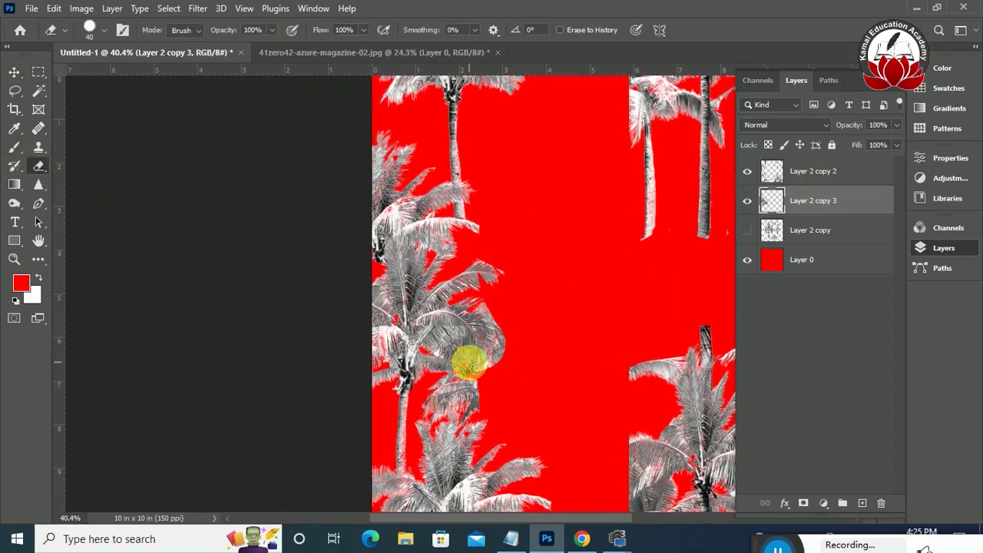
{"action": "left_click", "coordinate": [470, 367]}
{"action": "key", "text": "F5"}
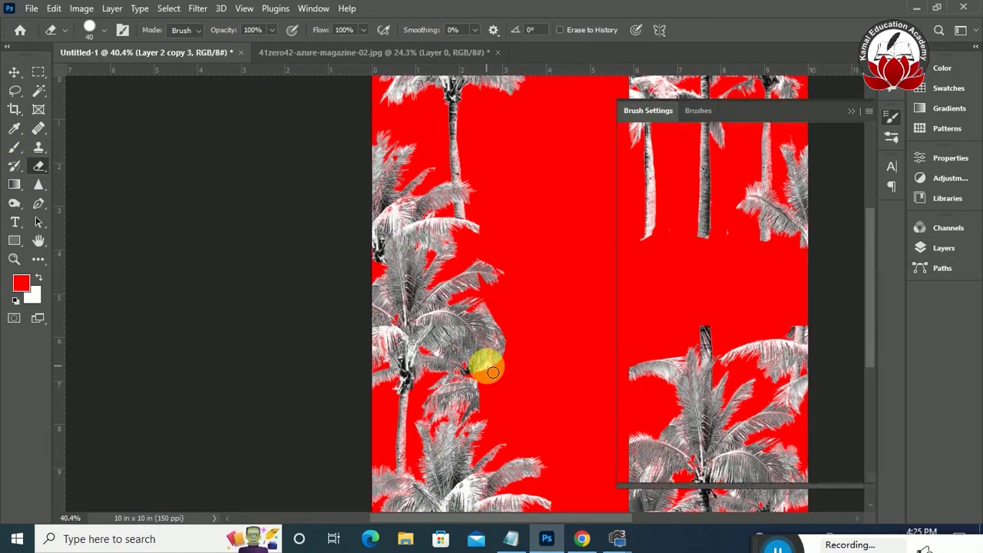
{"action": "left_click", "coordinate": [806, 138]}
{"action": "left_click", "coordinate": [862, 109]}
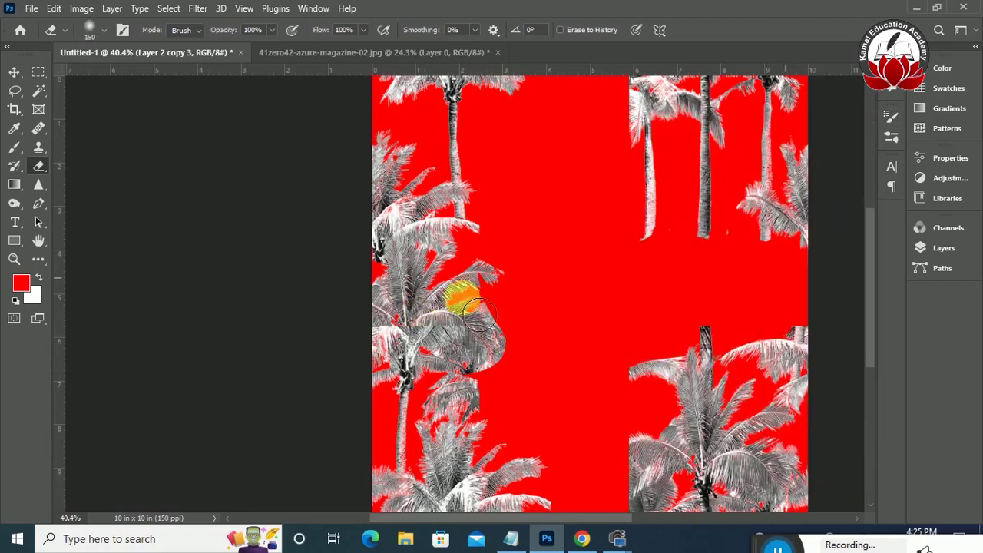
{"action": "left_click", "coordinate": [13, 73]}
{"action": "left_click", "coordinate": [39, 166]}
{"action": "left_click_drag", "start_coordinate": [439, 318], "coordinate": [452, 343]}
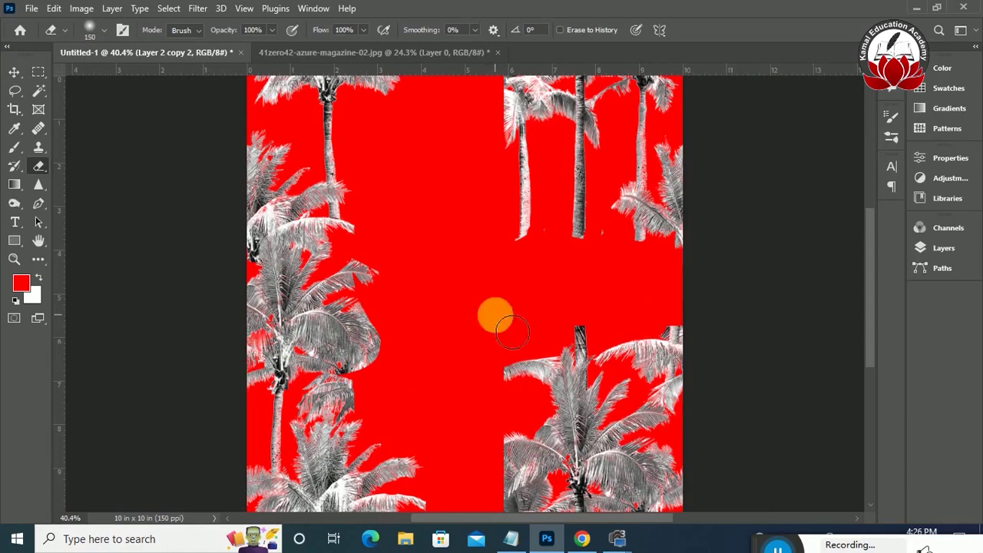
Erase overlapping fronds on Layer 2 copy and Layer 2 copy 2, then select all three palm layers
{"action": "left_click", "coordinate": [949, 228]}
{"action": "left_click", "coordinate": [944, 247]}
{"action": "left_click", "coordinate": [748, 230]}
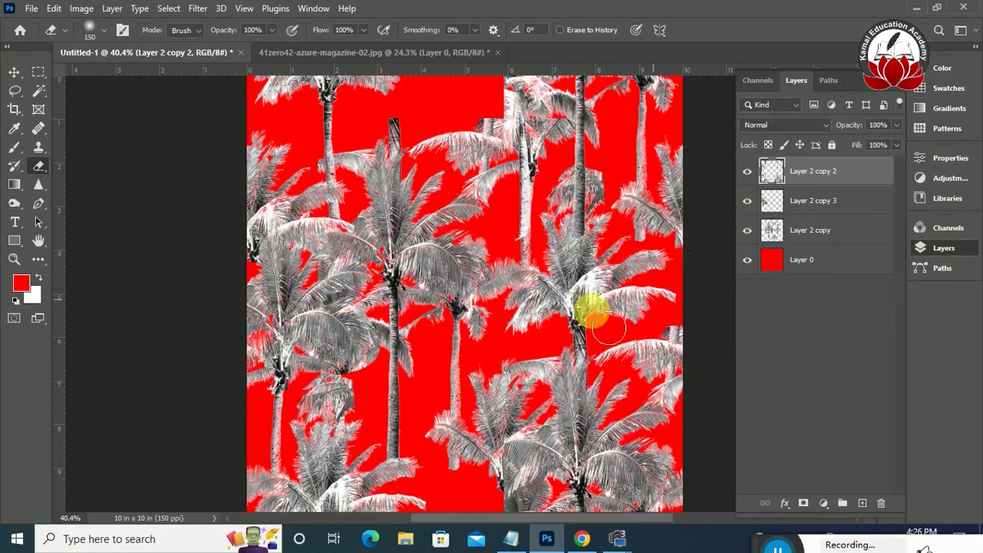
{"action": "left_click", "coordinate": [811, 229]}
{"action": "left_click_drag", "start_coordinate": [461, 461], "coordinate": [653, 357]}
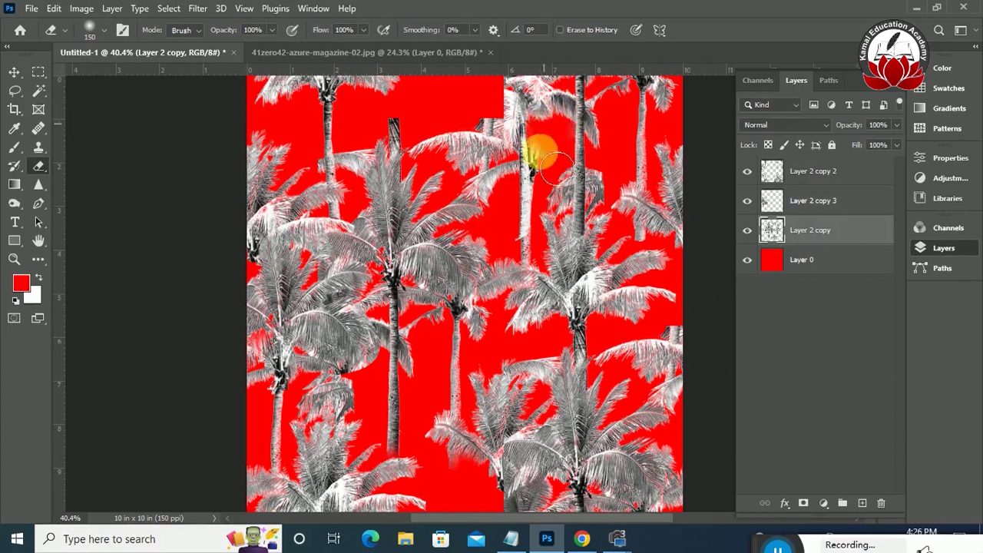
{"action": "mouse_move", "coordinate": [516, 135]}
{"action": "left_mouse_down"}
{"action": "mouse_move", "coordinate": [510, 110]}
{"action": "mouse_move", "coordinate": [676, 250]}
{"action": "left_mouse_up"}
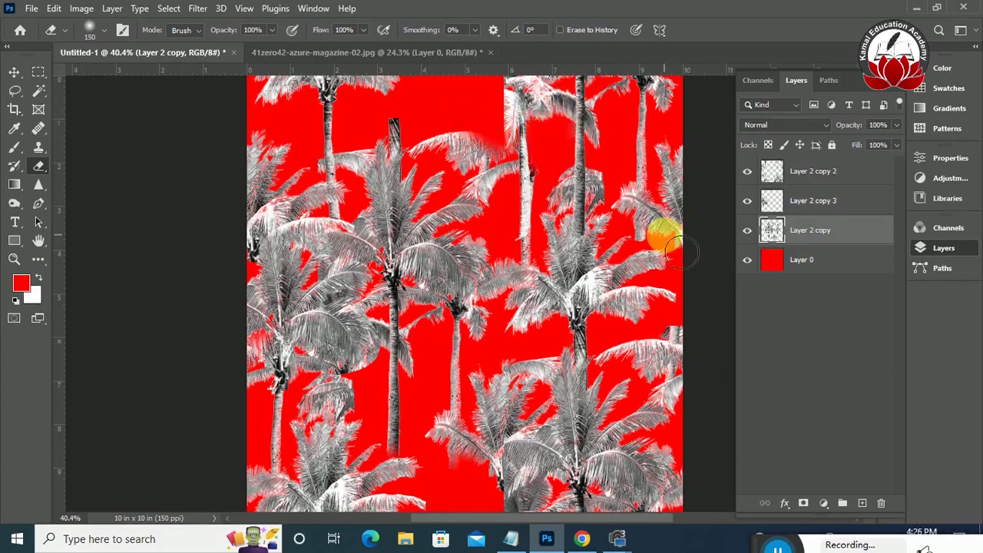
{"action": "key", "text": "alt+bracketright"}
{"action": "key", "text": "alt+bracketright"}
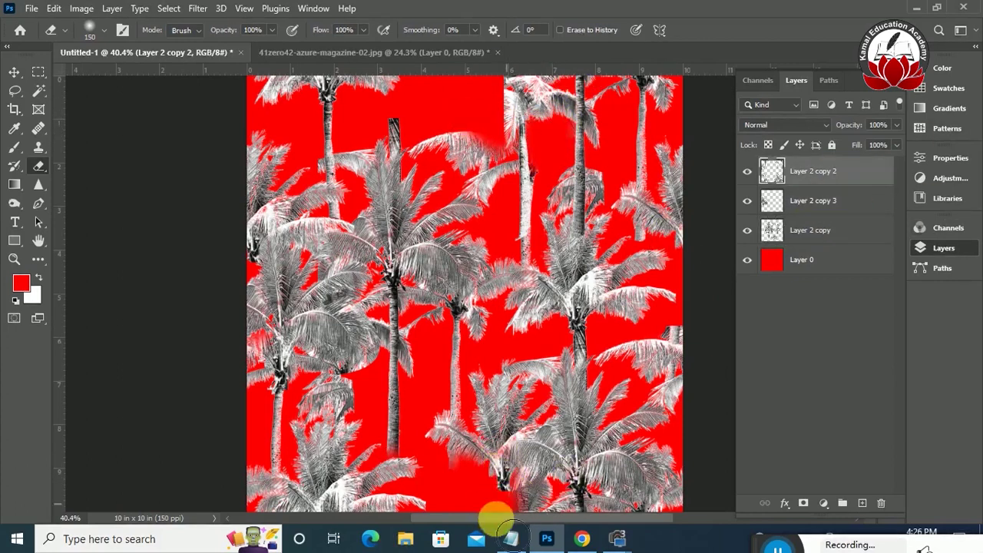
{"action": "mouse_move", "coordinate": [513, 113]}
{"action": "left_mouse_down"}
{"action": "mouse_move", "coordinate": [509, 83]}
{"action": "mouse_move", "coordinate": [498, 137]}
{"action": "left_mouse_up"}
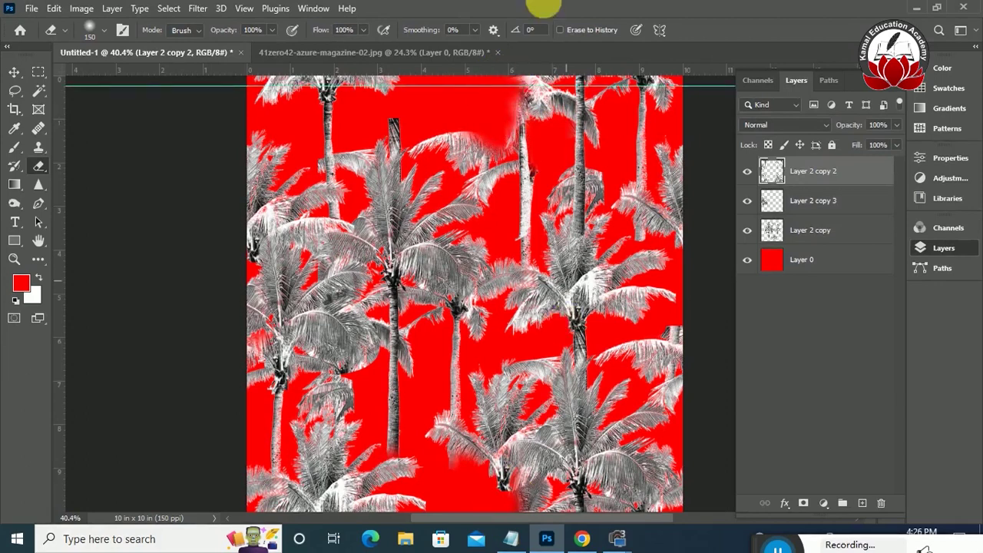
{"action": "left_click", "coordinate": [815, 230], "text": "shift"}
Merge the palm layers and apply an S-shaped Curves adjustment to boost their contrast
{"action": "key", "text": "ctrl+e"}
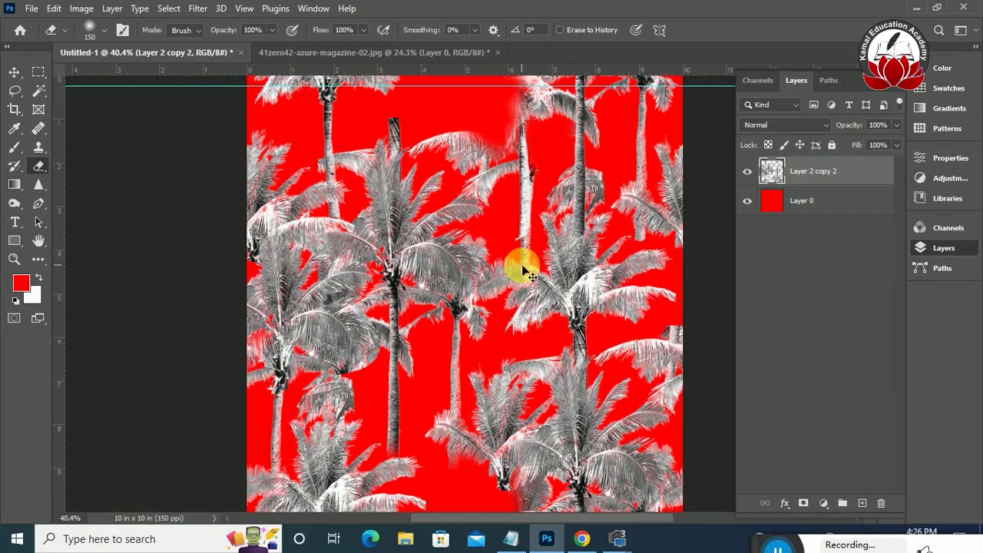
{"action": "left_click", "coordinate": [77, 9]}
{"action": "mouse_move", "coordinate": [104, 46]}
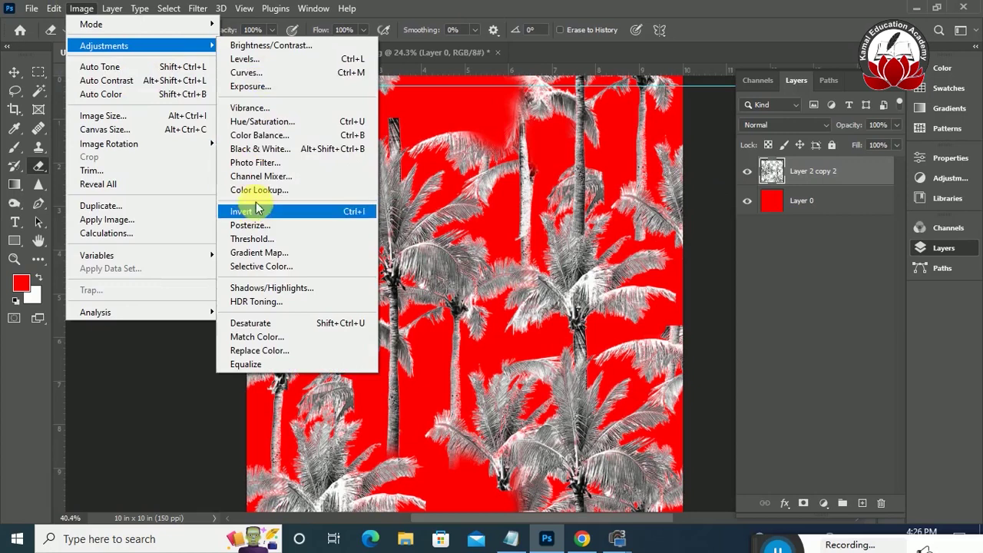
{"action": "left_click", "coordinate": [244, 70]}
{"action": "left_click_drag", "start_coordinate": [473, 20], "coordinate": [895, 107]}
{"action": "left_click_drag", "start_coordinate": [735, 318], "coordinate": [719, 321]}
{"action": "left_click_drag", "start_coordinate": [795, 253], "coordinate": [777, 219]}
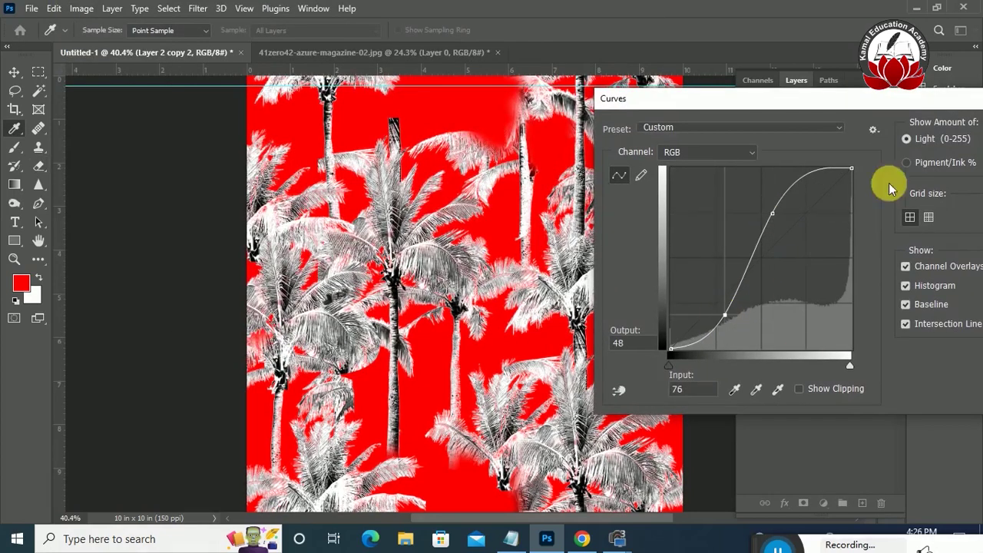
{"action": "left_click_drag", "start_coordinate": [898, 100], "coordinate": [779, 110]}
{"action": "left_click", "coordinate": [933, 136]}
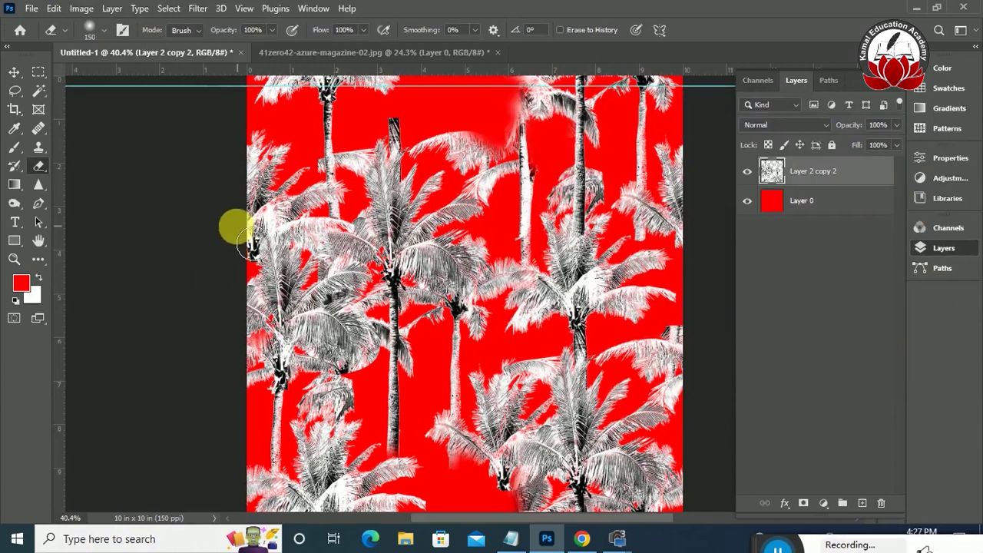
Duplicate the palm layer, flip the copy, and align it with the canvas edge
{"action": "left_click", "coordinate": [81, 10]}
{"action": "mouse_move", "coordinate": [97, 255]}
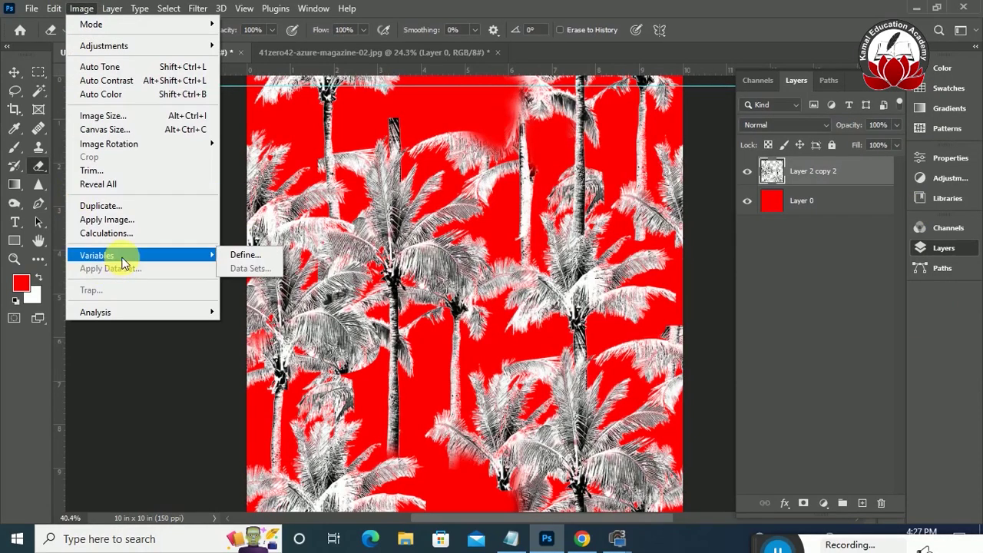
{"action": "left_click", "coordinate": [834, 176]}
{"action": "key", "text": "ctrl+j"}
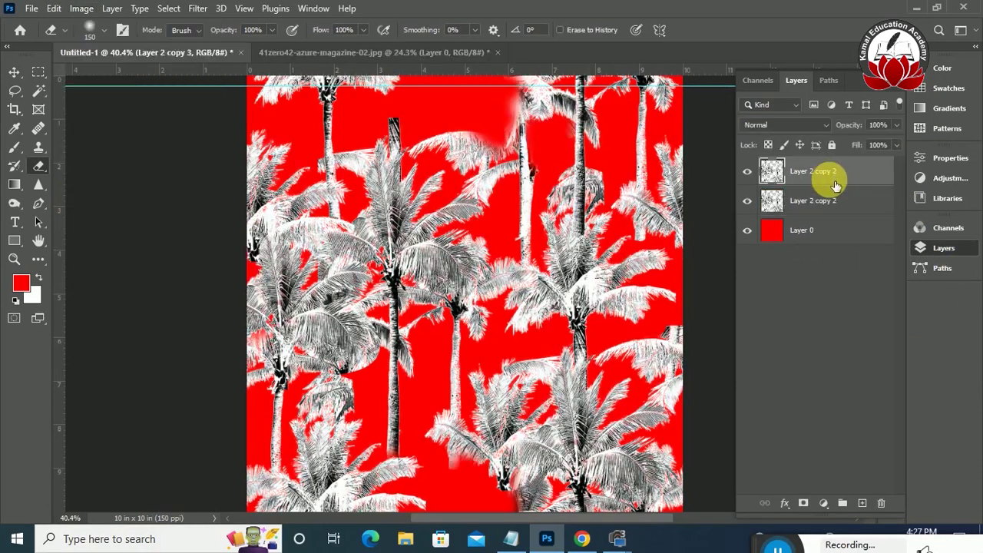
{"action": "key", "text": "ctrl+t"}
{"action": "right_click", "coordinate": [578, 213]}
{"action": "left_click", "coordinate": [347, 328]}
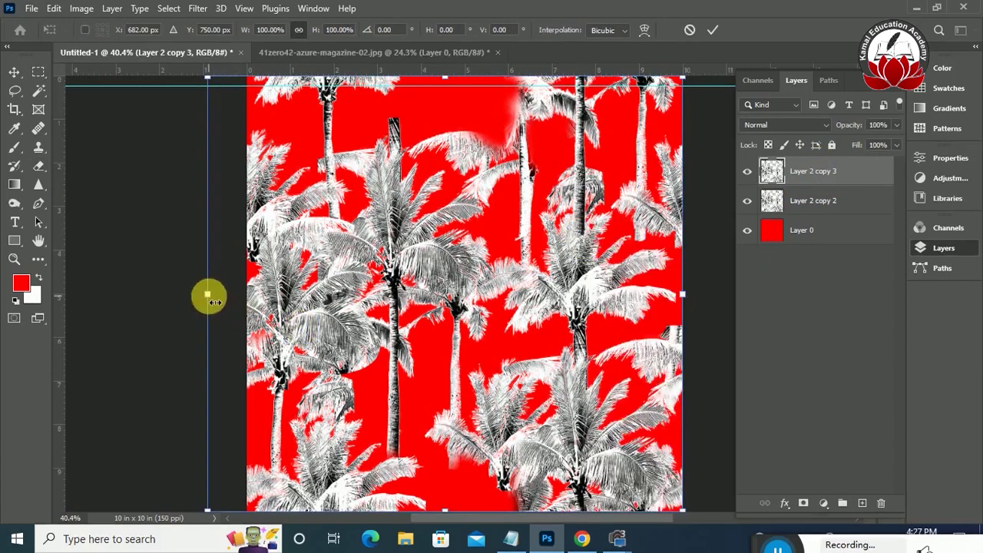
{"action": "left_click", "coordinate": [825, 201]}
{"action": "left_click_drag", "start_coordinate": [207, 302], "coordinate": [248, 301]}
{"action": "key", "text": "Return"}
Flip Layer 2 copy 2 both vertically and horizontally
{"action": "key", "text": "e"}
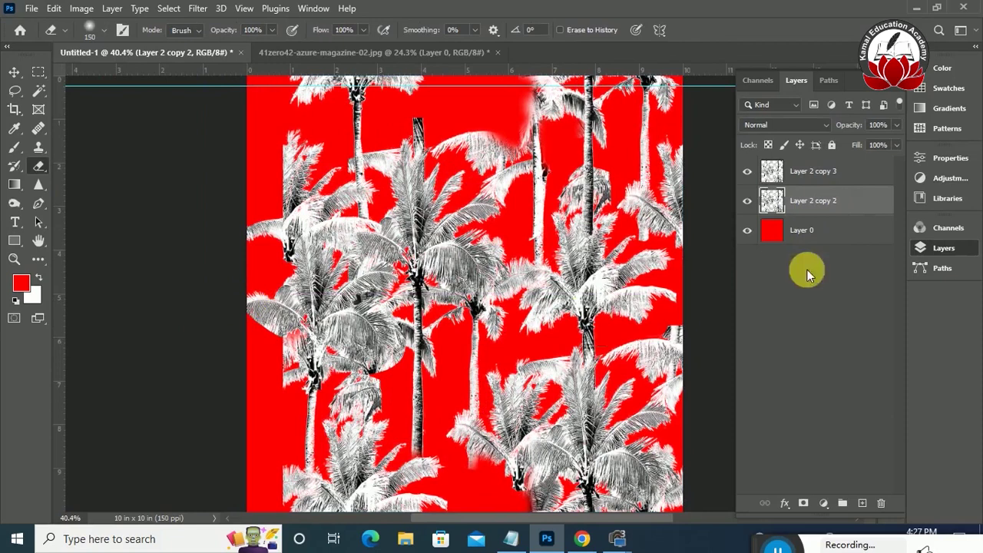
{"action": "key", "text": "ctrl+t"}
{"action": "right_click", "coordinate": [402, 224]}
{"action": "left_click", "coordinate": [469, 500]}
{"action": "right_click", "coordinate": [478, 222]}
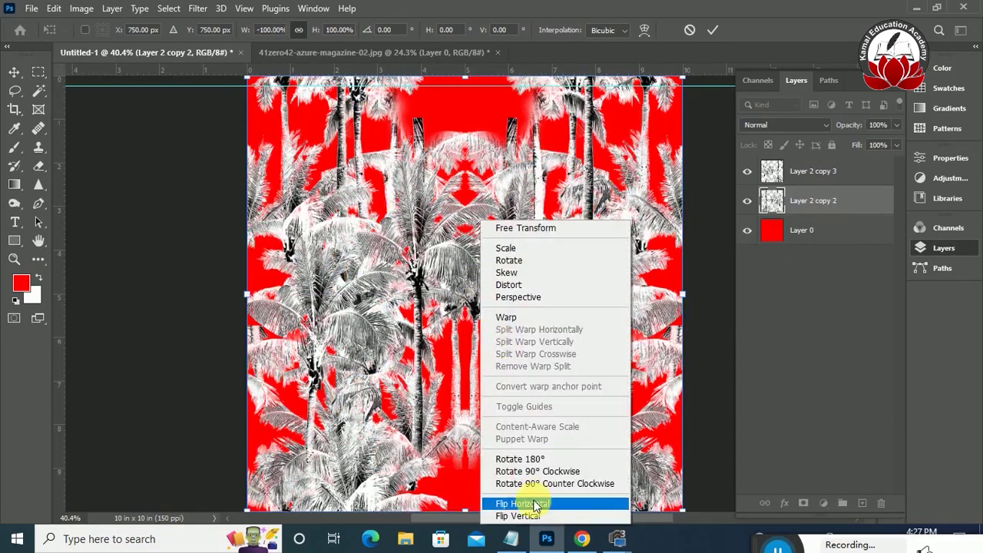
{"action": "left_click", "coordinate": [527, 513]}
{"action": "key", "text": "Return"}
{"action": "key", "text": "e"}
Lower Layer 2 copy 2's opacity, erase overlapping foliage, and define the tile as a new pattern
{"action": "left_click_drag", "start_coordinate": [894, 131], "coordinate": [817, 132]}
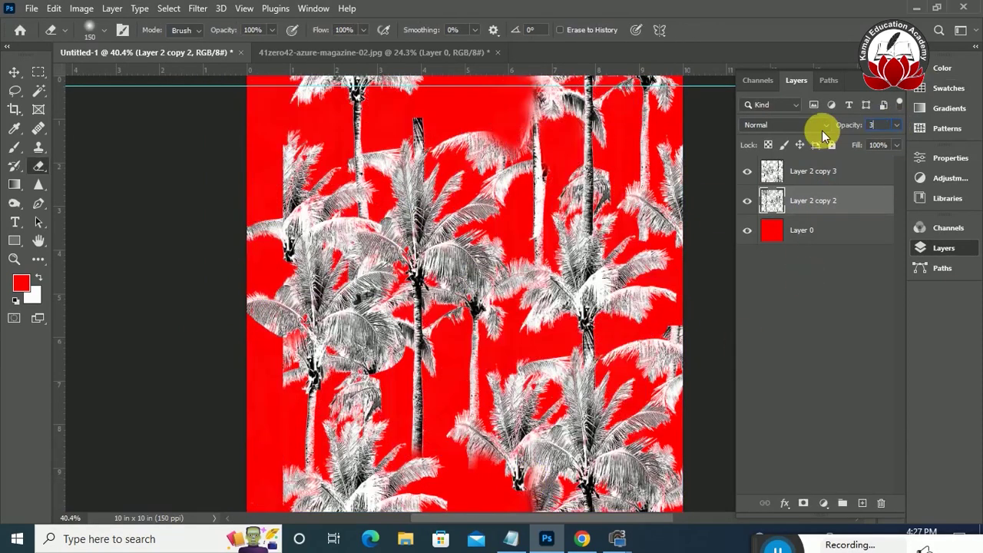
{"action": "left_click", "coordinate": [834, 173]}
{"action": "mouse_move", "coordinate": [288, 170]}
{"action": "left_mouse_down"}
{"action": "mouse_move", "coordinate": [270, 193]}
{"action": "mouse_move", "coordinate": [299, 154]}
{"action": "left_mouse_up"}
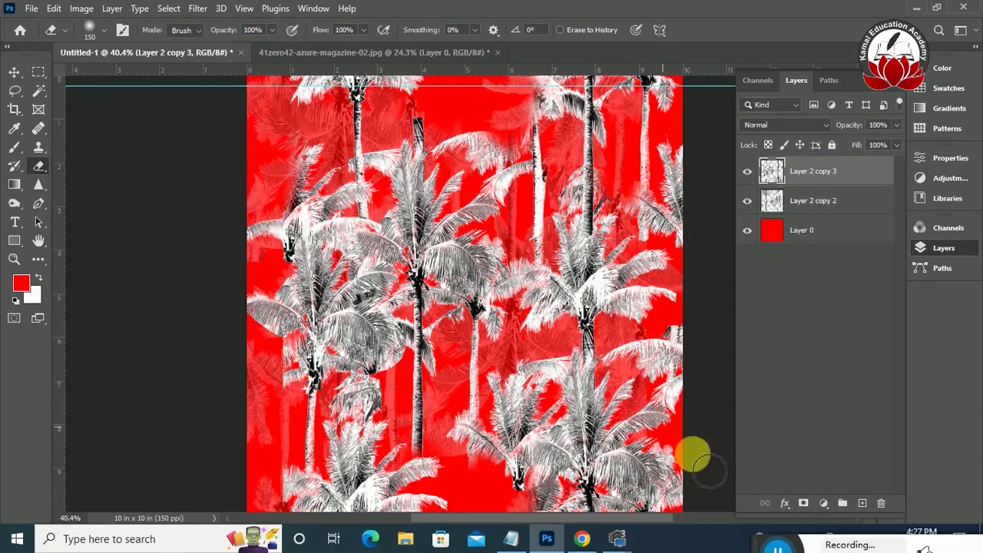
{"action": "left_click", "coordinate": [50, 10]}
{"action": "left_click", "coordinate": [110, 409]}
{"action": "left_click", "coordinate": [635, 149]}
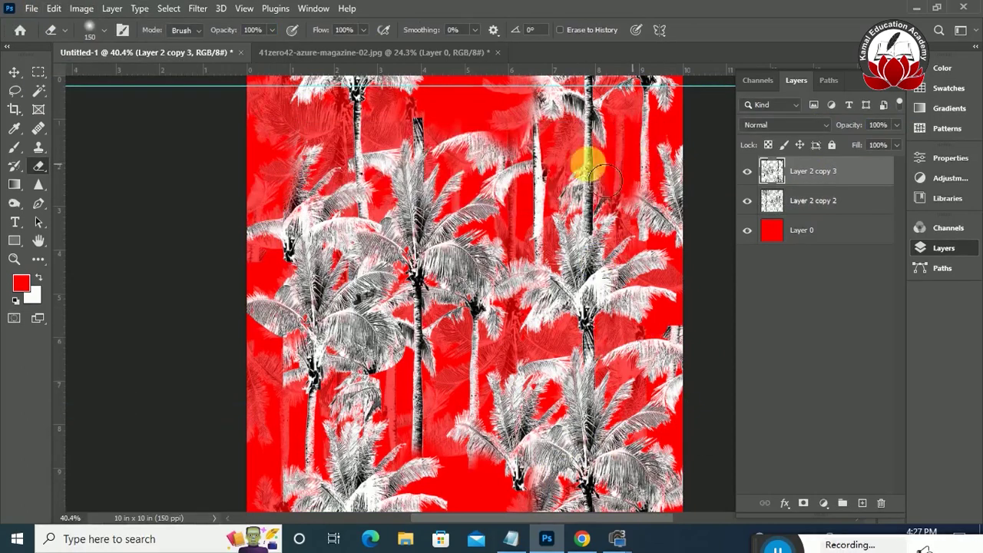
Close the palm photo document without saving changes
{"action": "left_click", "coordinate": [367, 60]}
{"action": "left_click", "coordinate": [497, 53]}
{"action": "left_click", "coordinate": [503, 210]}
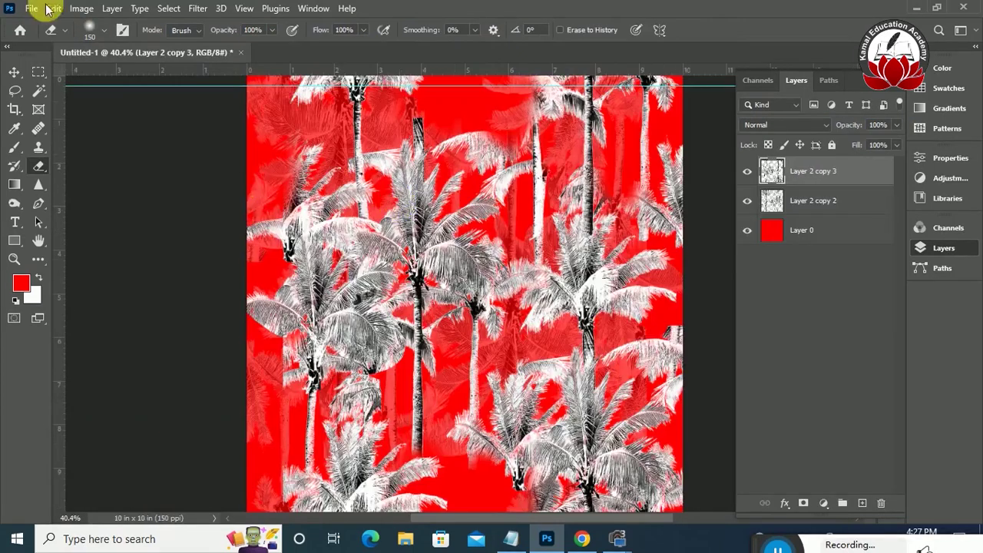
{"action": "left_click", "coordinate": [20, 30]}
Create a new 30 × 30 inch document
{"action": "key", "text": "ctrl+n"}
{"action": "left_click", "coordinate": [835, 149]}
{"action": "left_click", "coordinate": [770, 150]}
{"action": "type", "text": "30"}
{"action": "key", "text": "Tab"}
{"action": "type", "text": "30"}
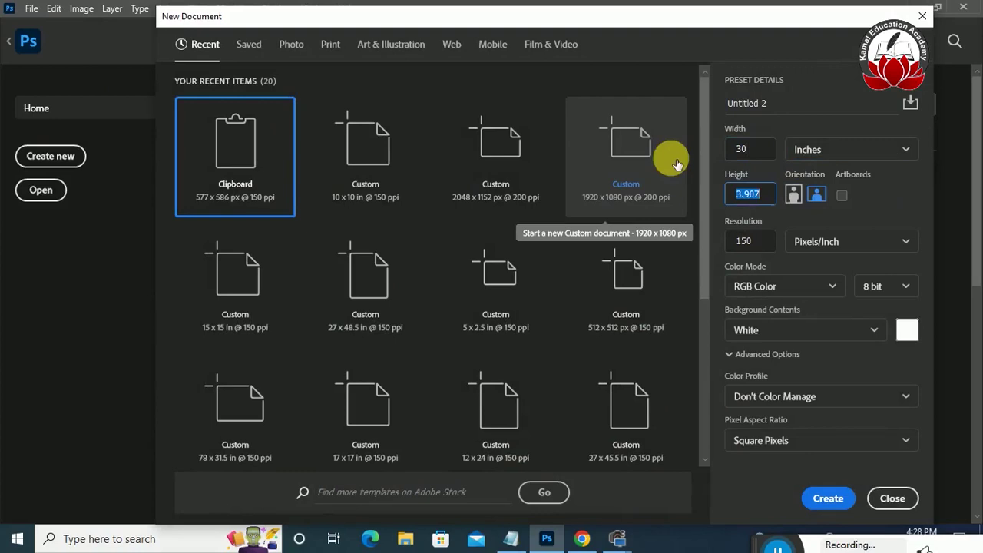
{"action": "key", "text": "Return"}
Fill the document with the saved palm pattern
{"action": "key", "text": "shift+F5"}
{"action": "left_click", "coordinate": [522, 117]}
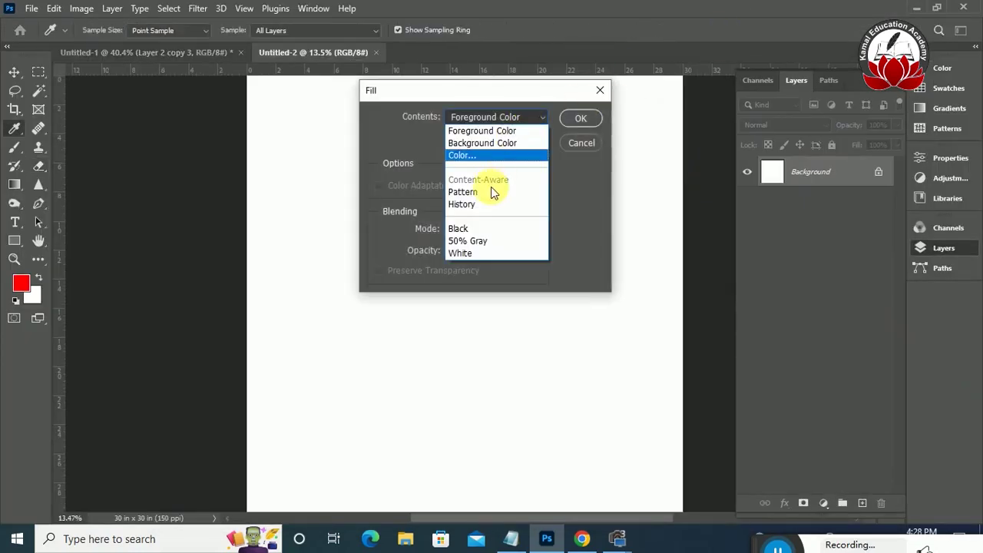
{"action": "left_click", "coordinate": [485, 194]}
{"action": "left_click", "coordinate": [464, 185]}
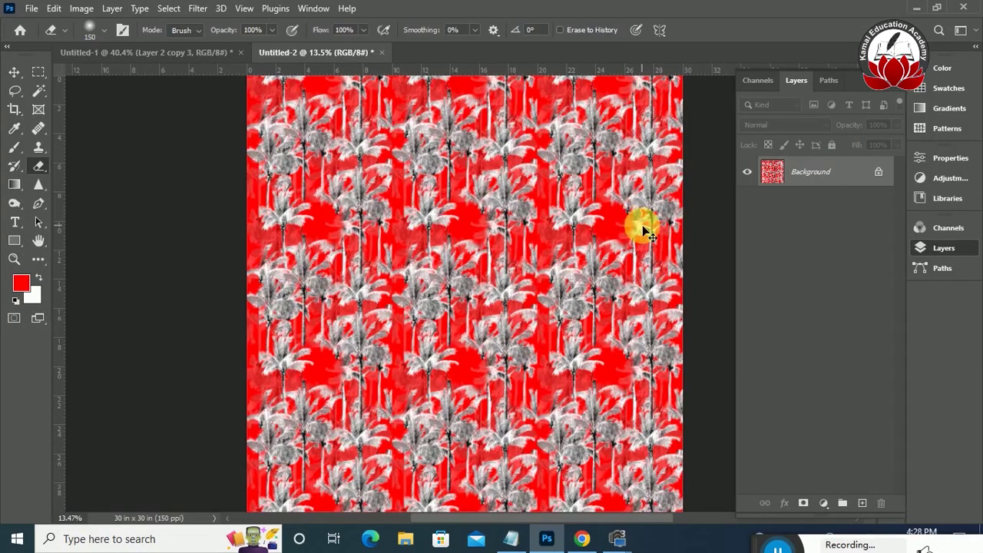
{"action": "scroll", "coordinate": [645, 230], "scroll_direction": "up", "scroll_amount": 2}
{"action": "scroll", "coordinate": [646, 231], "scroll_direction": "down", "scroll_amount": 2}
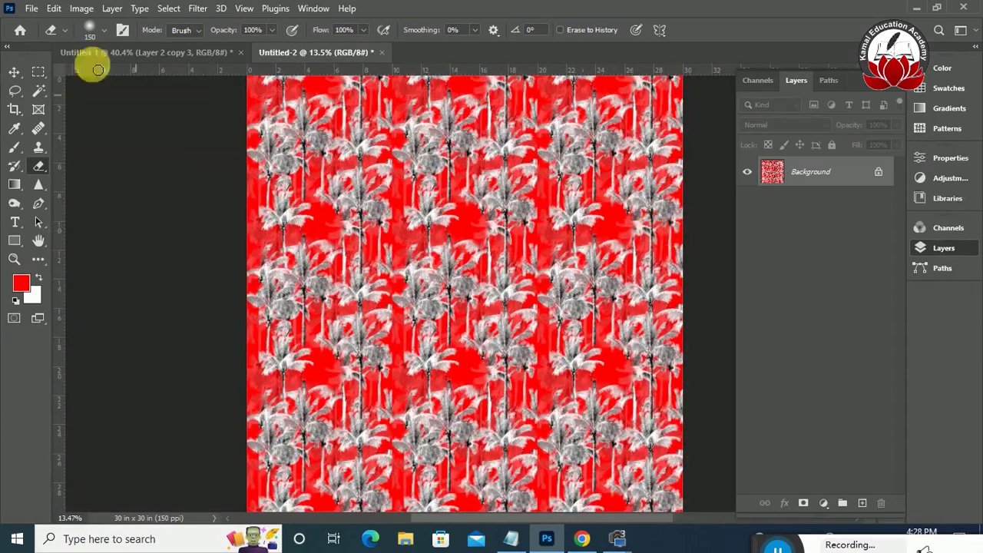
Save a JPEG copy of the pattern document to the Desktop as HellShirt
{"action": "left_click", "coordinate": [32, 8]}
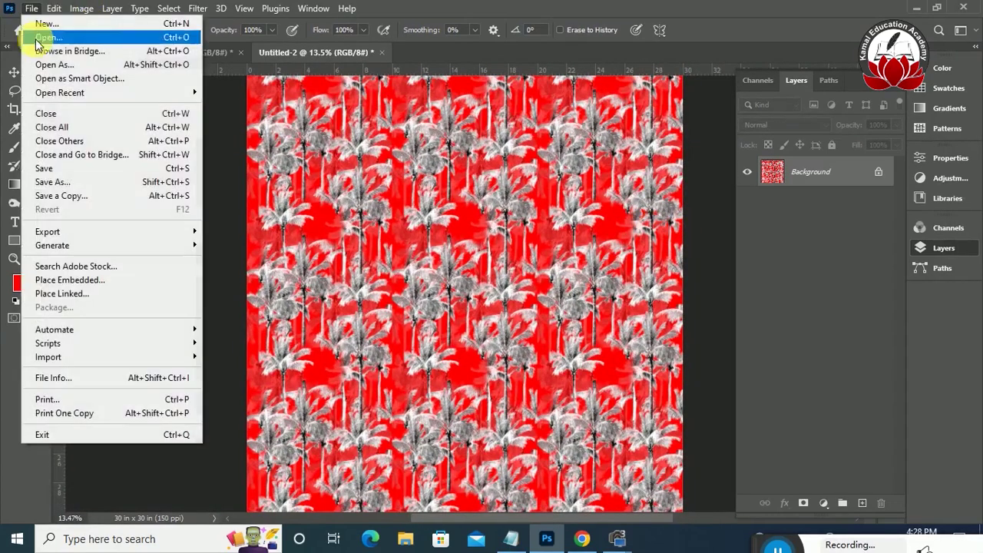
{"action": "left_click", "coordinate": [80, 199]}
{"action": "left_click", "coordinate": [315, 290]}
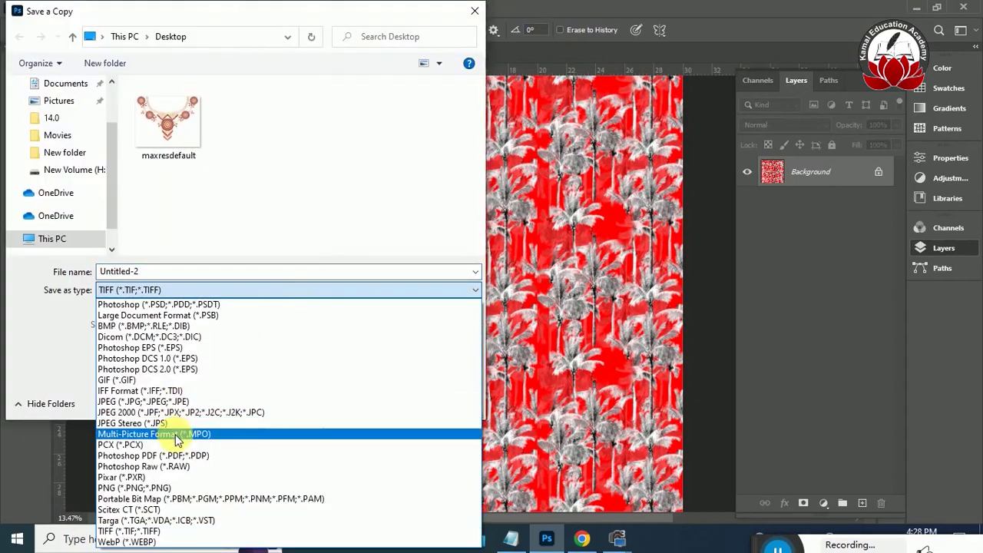
{"action": "left_click", "coordinate": [175, 401]}
{"action": "left_click", "coordinate": [164, 271]}
{"action": "type", "text": "Hell"}
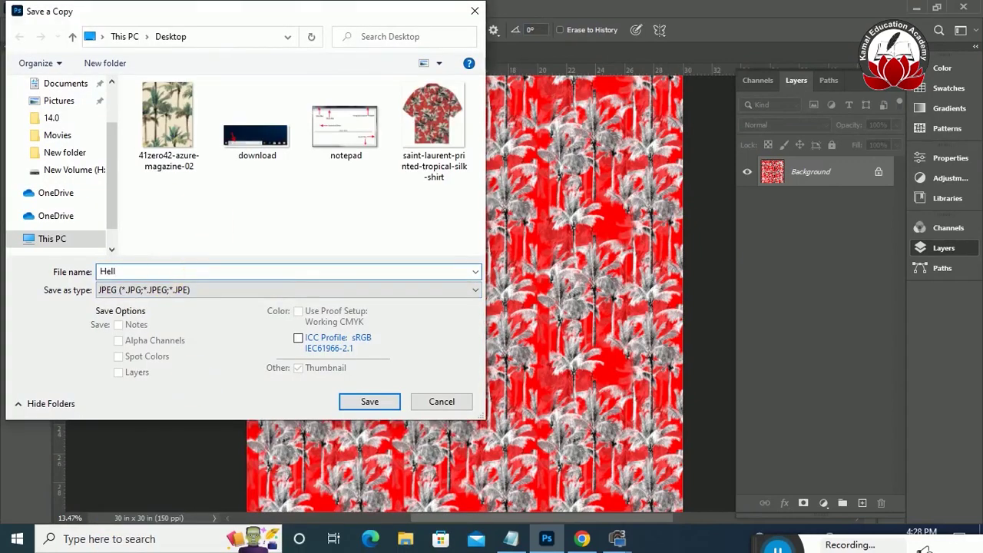
{"action": "key", "text": "Return"}
{"action": "key", "text": "Return"}
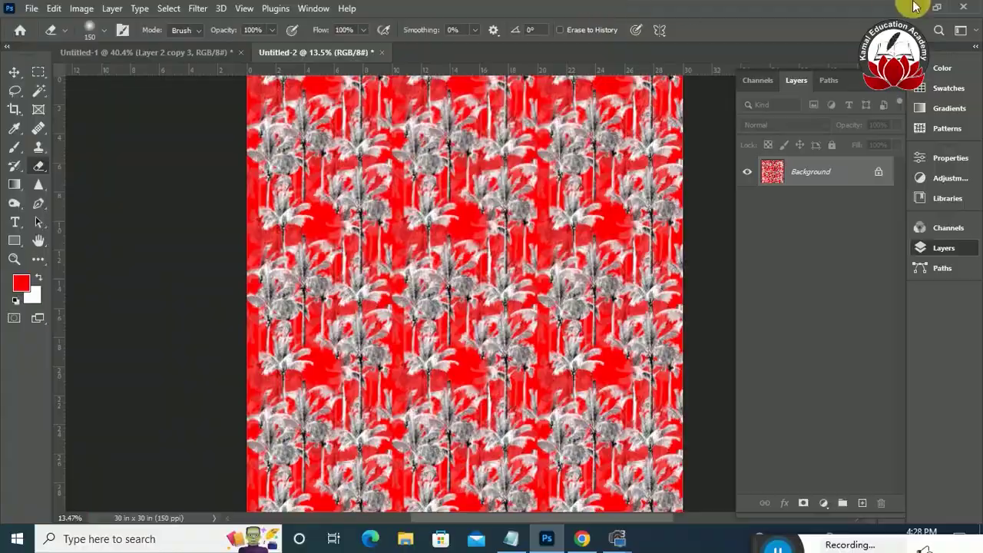
{"action": "left_click", "coordinate": [583, 539]}
Load mydigitex.com and open the Tiny Flowers Garden Beige fabric from All prints
{"action": "left_click", "coordinate": [367, 15]}
{"action": "type", "text": "my"}
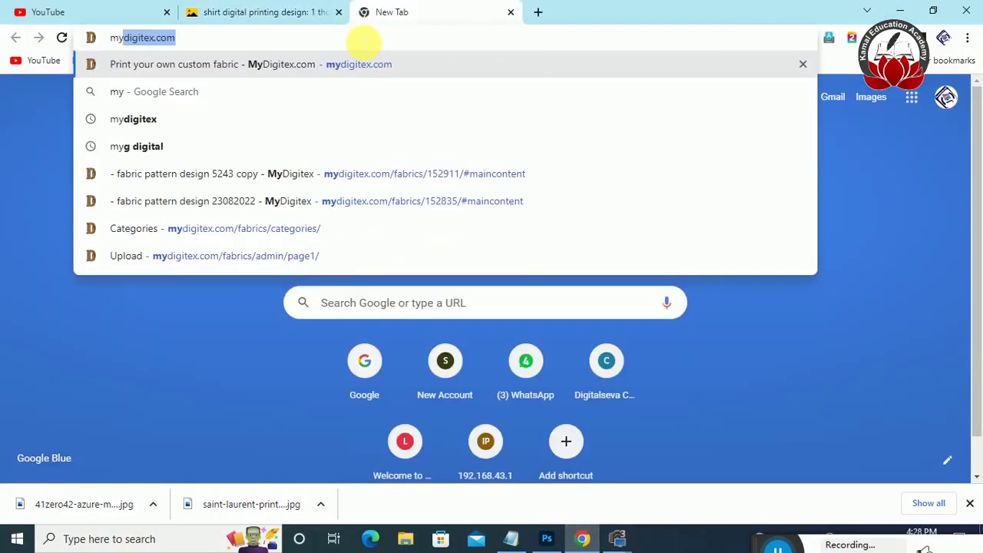
{"action": "key", "text": "Return"}
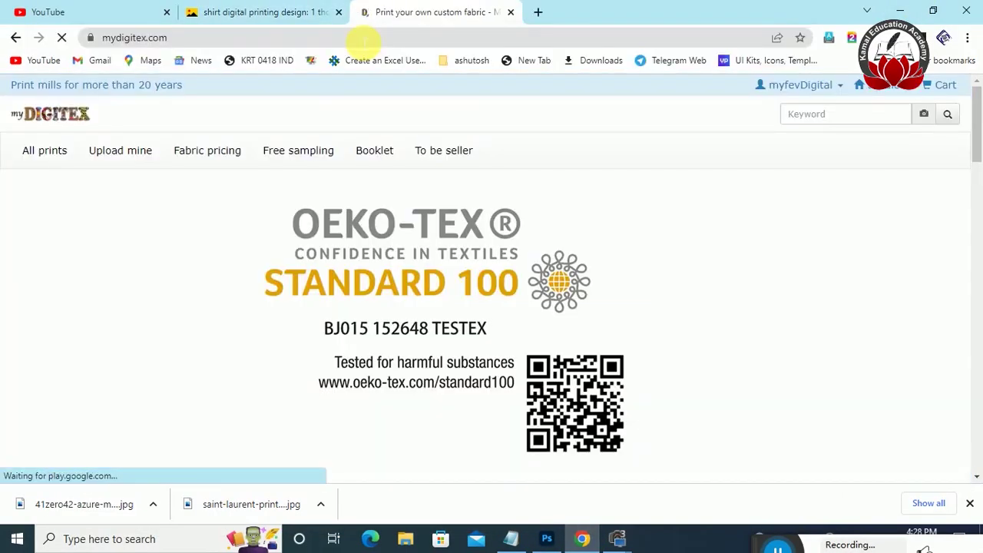
{"action": "left_click", "coordinate": [51, 151]}
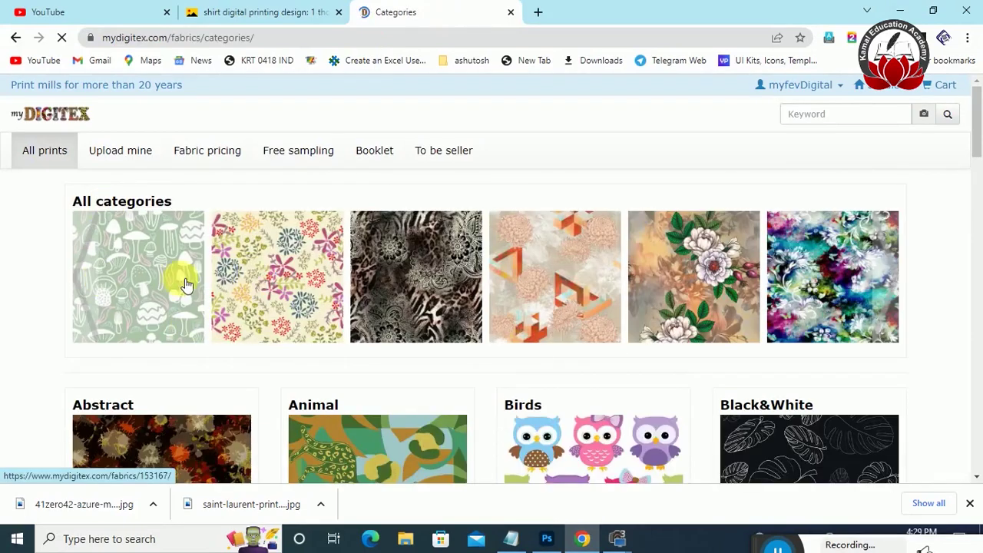
{"action": "left_click", "coordinate": [264, 281]}
Show all garment demos for the fabric and adjust the number of yards
{"action": "scroll", "coordinate": [208, 191], "scroll_direction": "down", "scroll_amount": 1}
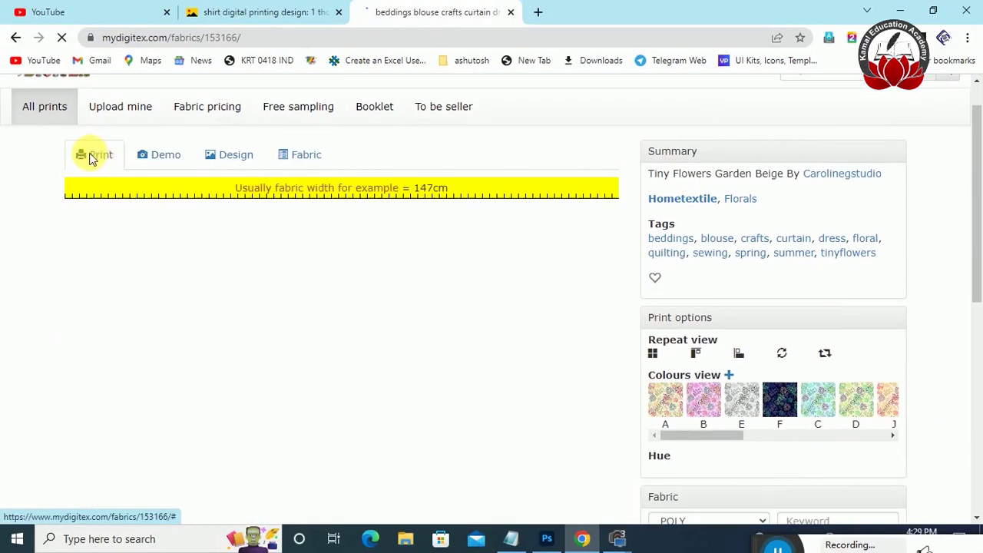
{"action": "left_click", "coordinate": [105, 192]}
{"action": "mouse_move", "coordinate": [976, 184]}
{"action": "left_mouse_down"}
{"action": "mouse_move", "coordinate": [974, 329]}
{"action": "mouse_move", "coordinate": [976, 295]}
{"action": "left_mouse_up"}
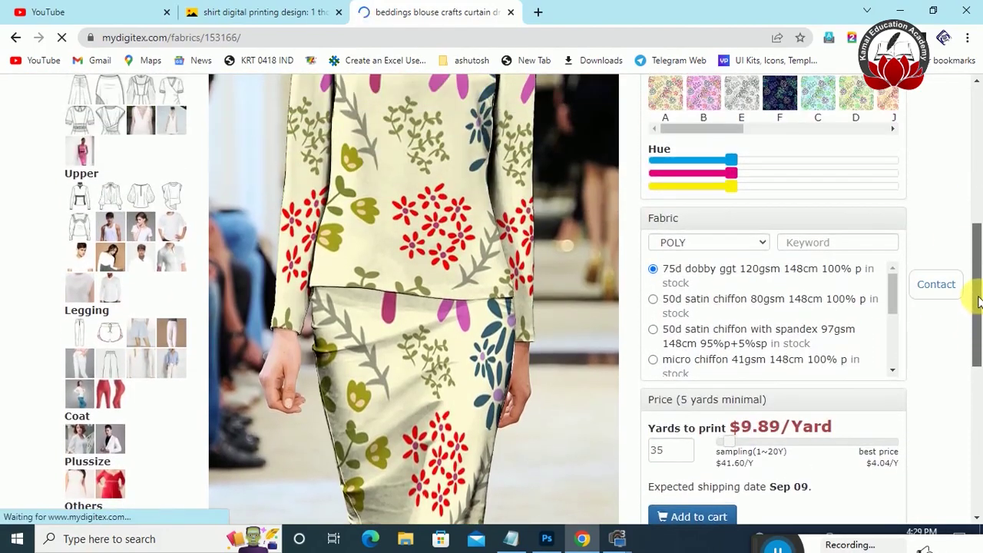
{"action": "key", "text": "Up"}
{"action": "key", "text": "Up"}
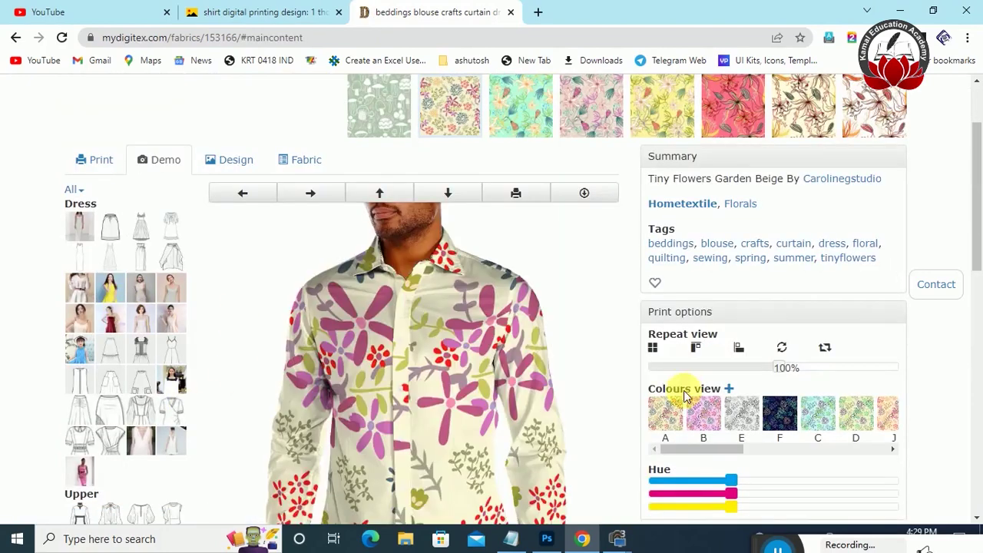
{"action": "left_click_drag", "start_coordinate": [977, 130], "coordinate": [978, 307]}
{"action": "left_click", "coordinate": [369, 371]}
Upload HellShirt.jpg and preview it on the shirt demo in grey colourway E
{"action": "left_click", "coordinate": [171, 269]}
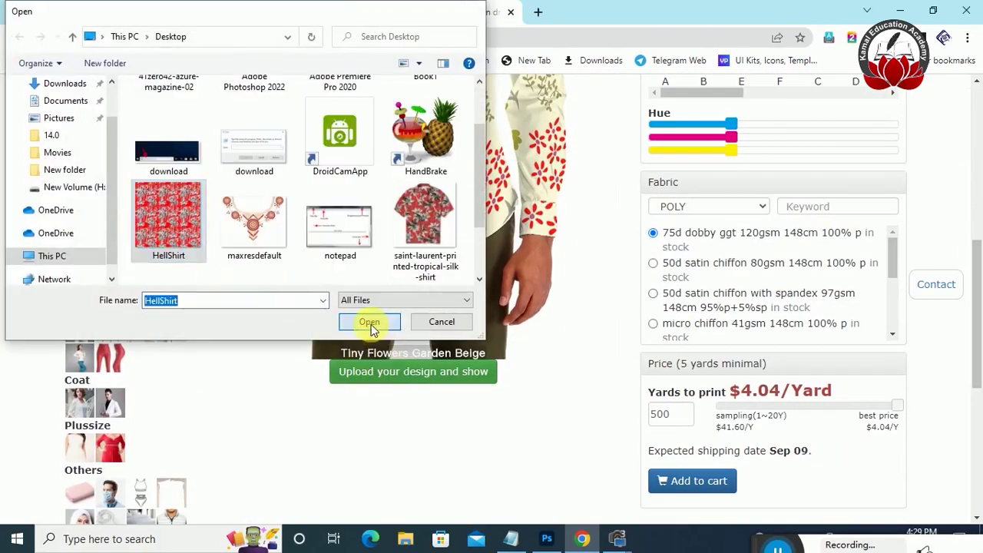
{"action": "left_click", "coordinate": [370, 323]}
{"action": "left_click_drag", "start_coordinate": [976, 307], "coordinate": [980, 284]}
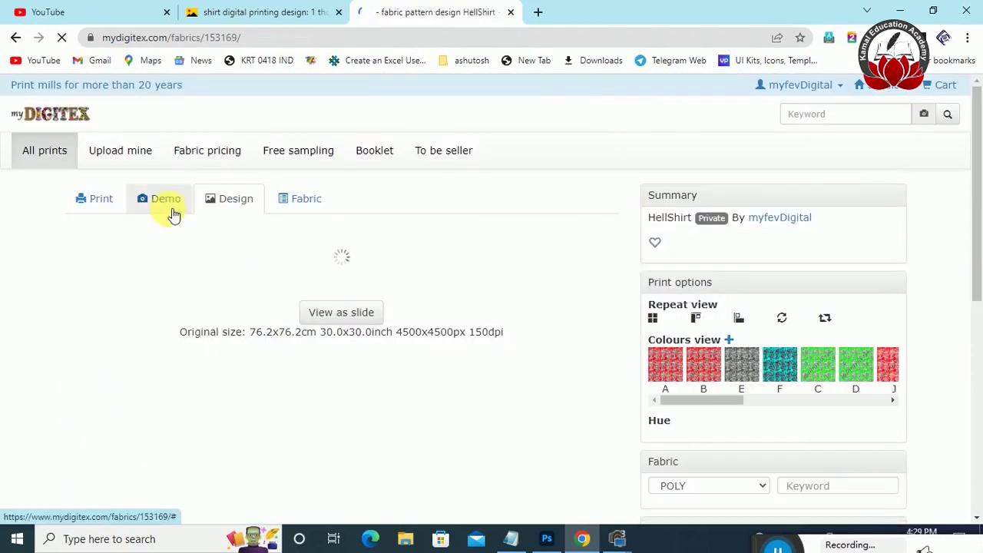
{"action": "left_click", "coordinate": [165, 202]}
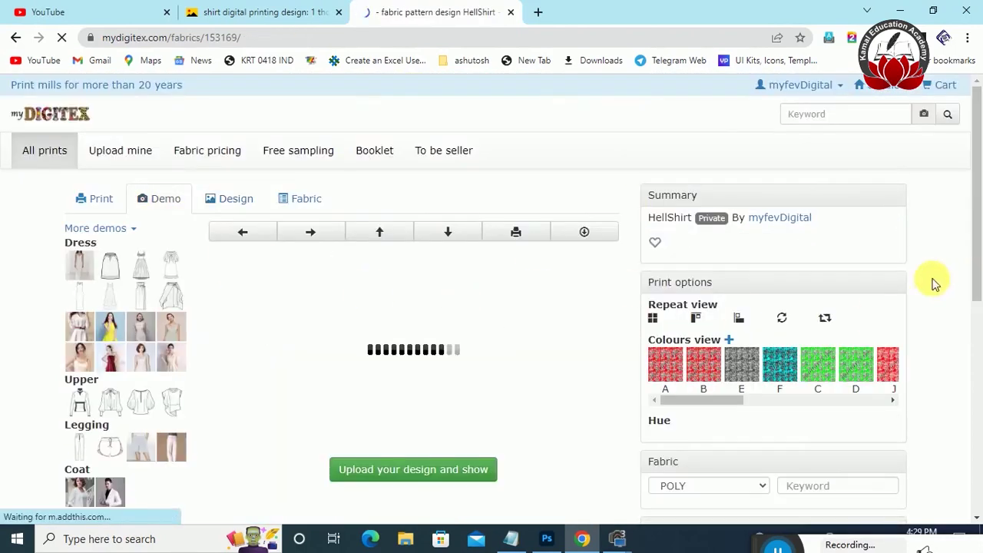
{"action": "mouse_move", "coordinate": [979, 198]}
{"action": "left_mouse_down"}
{"action": "mouse_move", "coordinate": [979, 283]}
{"action": "mouse_move", "coordinate": [977, 220]}
{"action": "left_mouse_up"}
{"action": "mouse_move", "coordinate": [696, 304]}
{"action": "left_mouse_down"}
{"action": "mouse_move", "coordinate": [866, 305]}
{"action": "mouse_move", "coordinate": [691, 302]}
{"action": "left_mouse_up"}
{"action": "left_click", "coordinate": [691, 271]}
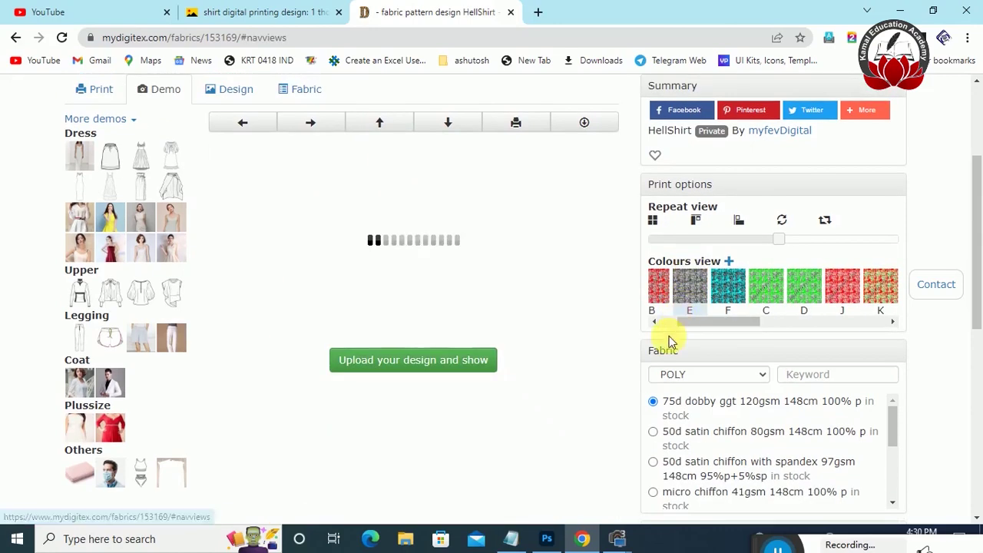
{"action": "left_click_drag", "start_coordinate": [978, 196], "coordinate": [980, 227]}
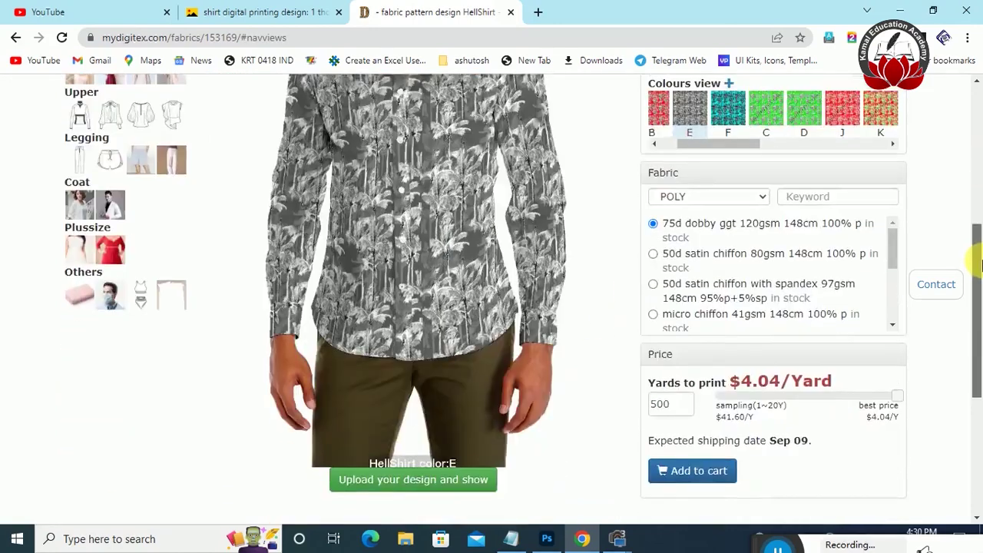